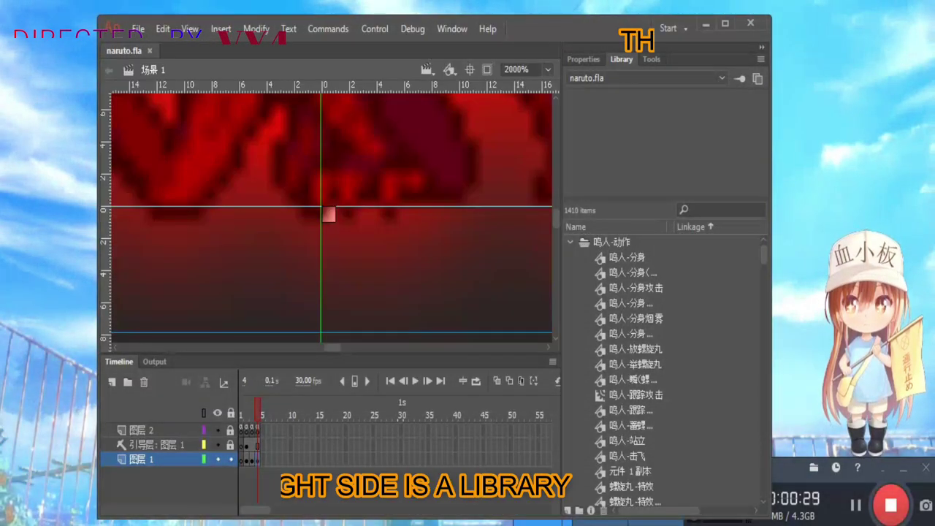
Set the stage magnification to 200% to view the whole character sprite
click(548, 69)
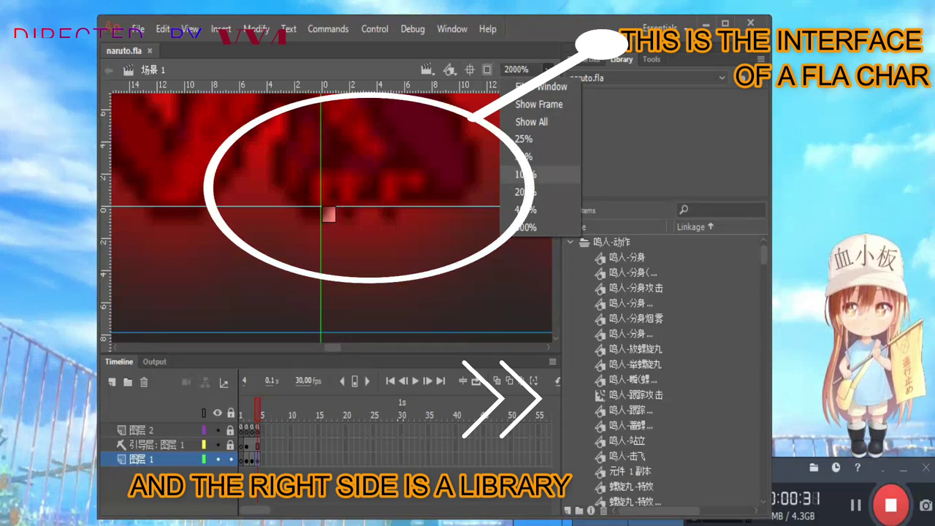
click(522, 192)
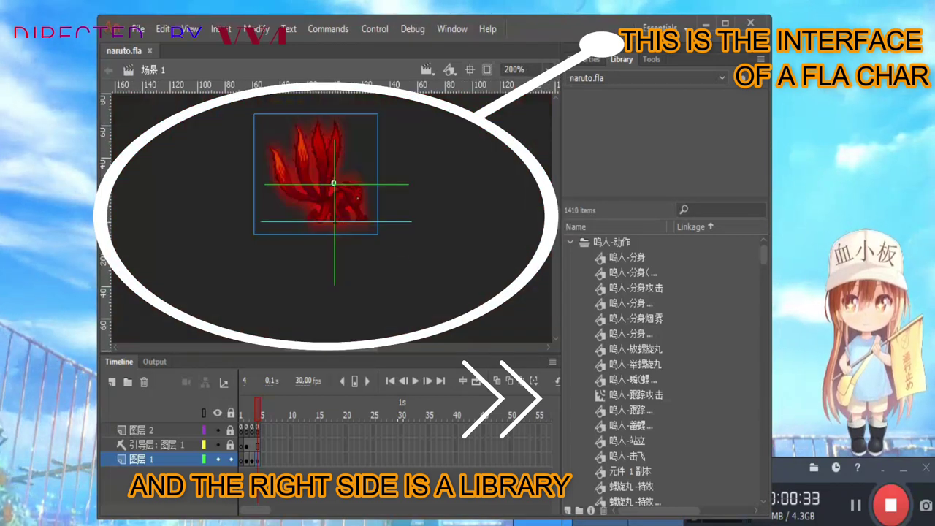
scroll(332, 218, up, 7)
scroll(333, 218, down, 6)
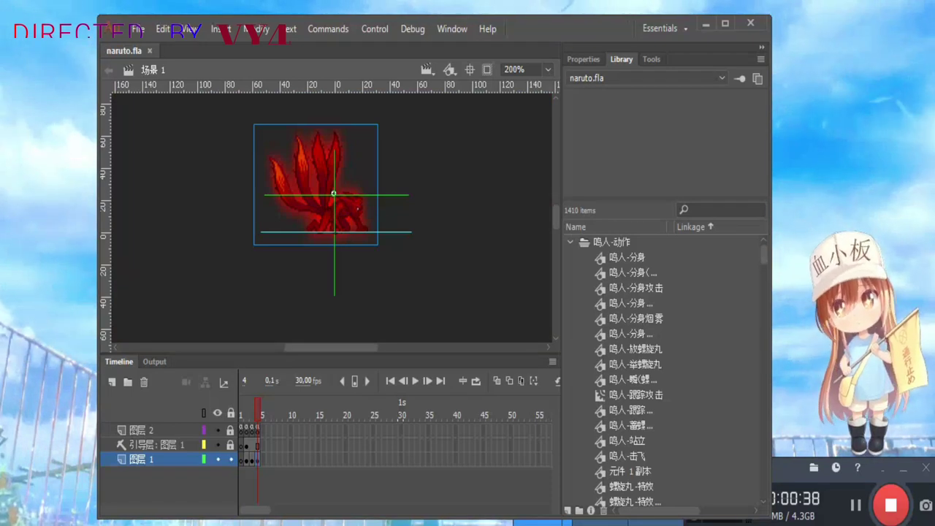
Preview several 鸣人 action symbols and the 四尾-倒地起身 symbol in the library
click(636, 288)
click(636, 349)
click(632, 410)
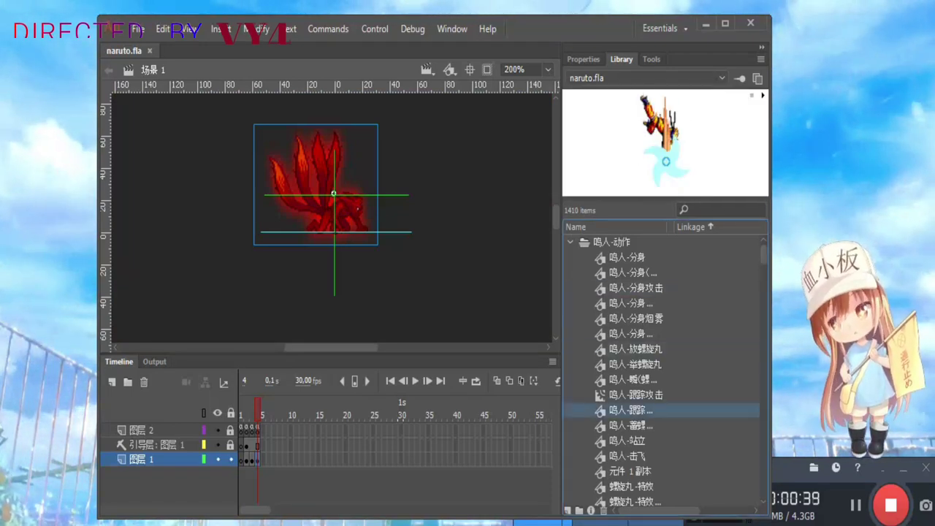
drag(763, 255, 763, 489)
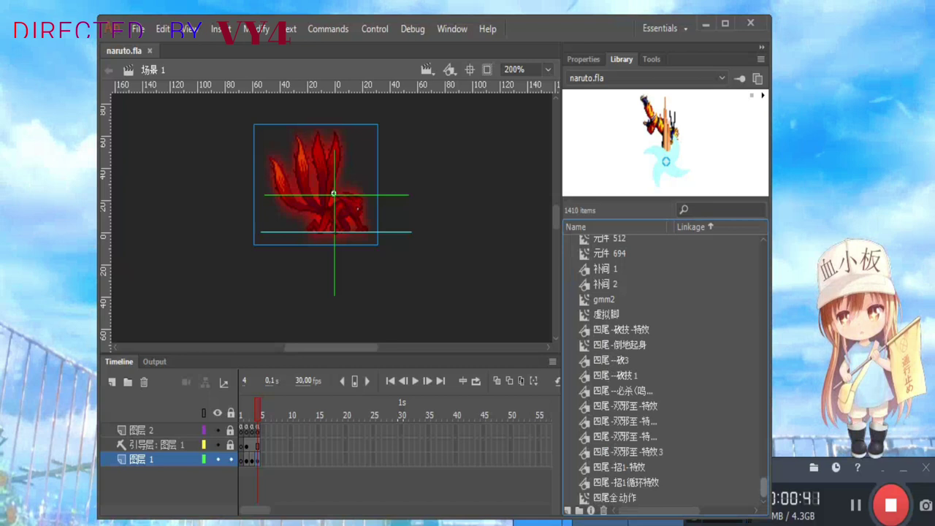
click(620, 344)
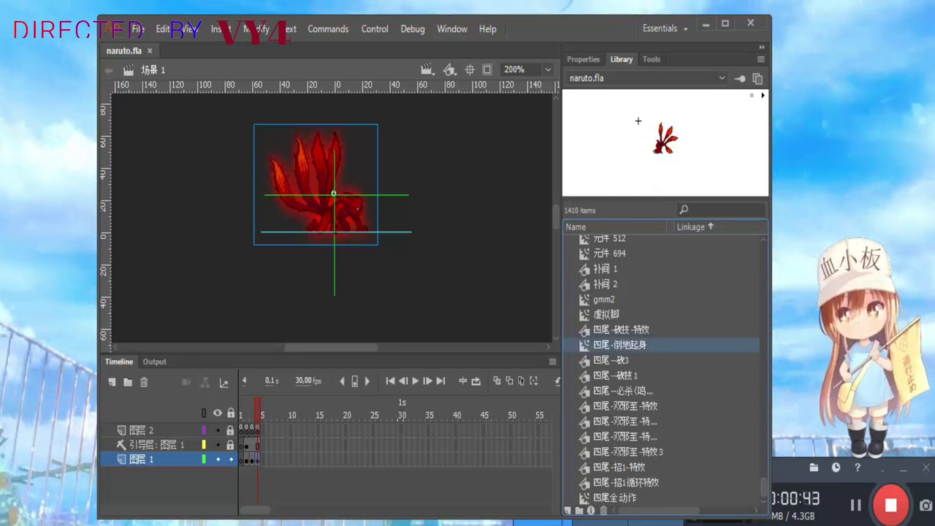
Go to frame 2 of layer 图层 1 and open its 鸣人全动作 movie clip for editing
click(246, 461)
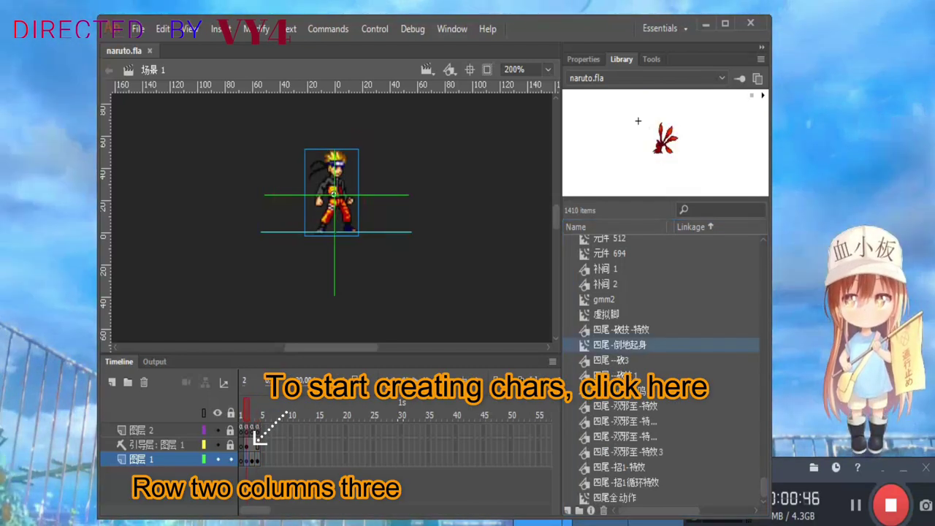
click(583, 59)
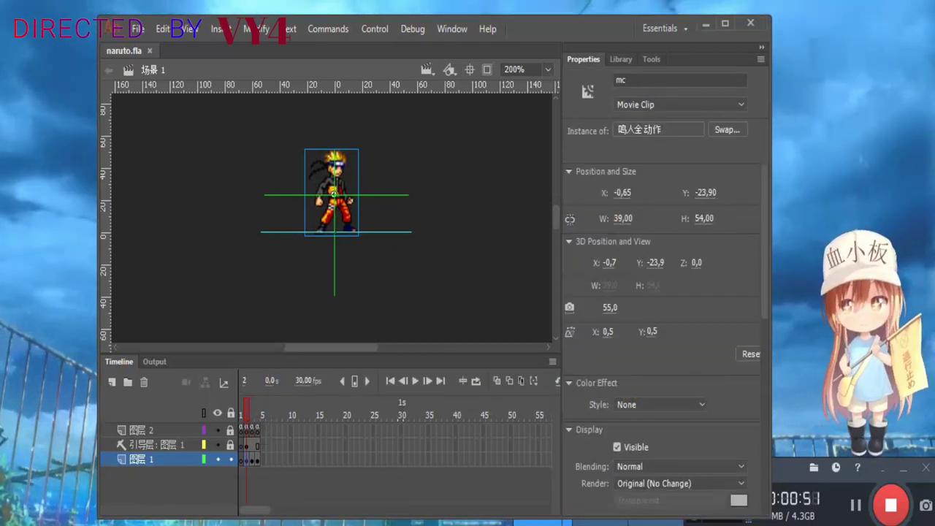
click(246, 460)
click(253, 461)
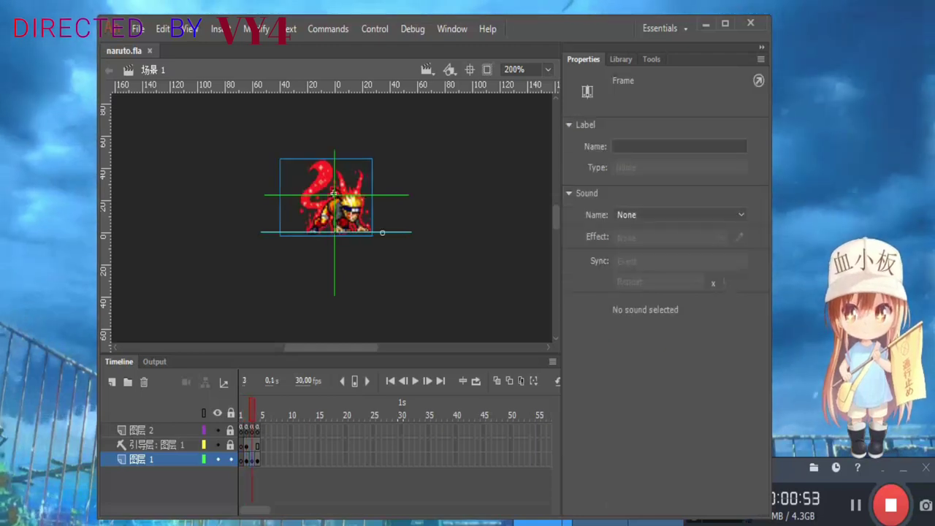
click(247, 460)
double_click(334, 192)
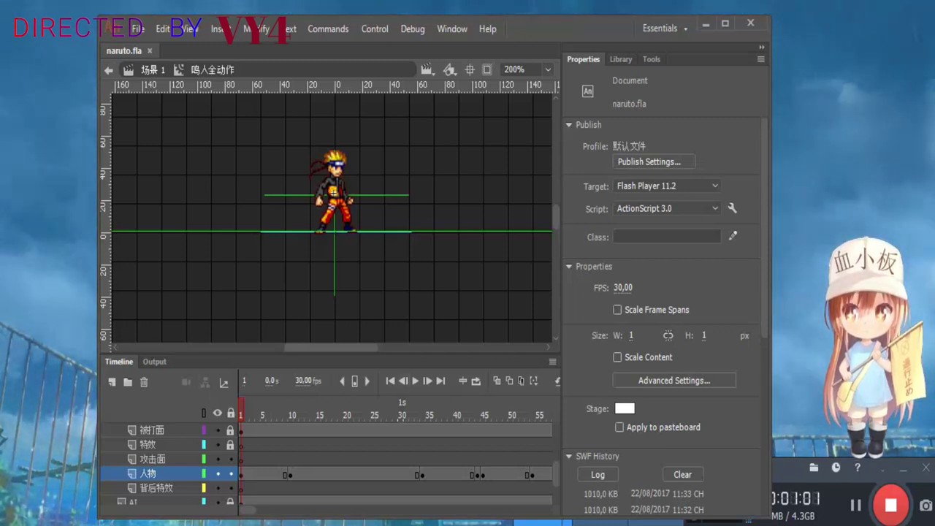
Rename the 标签 layer above the AS folder as Lable
click(152, 431)
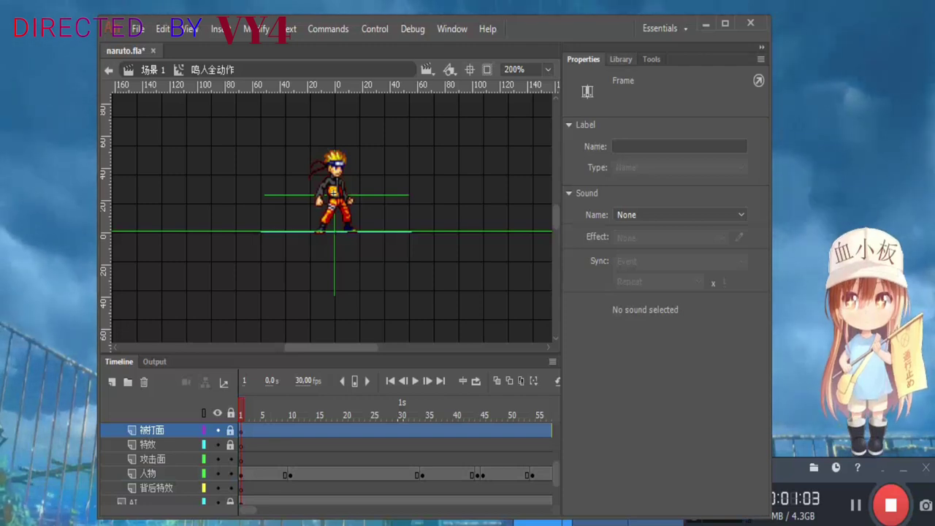
click(621, 60)
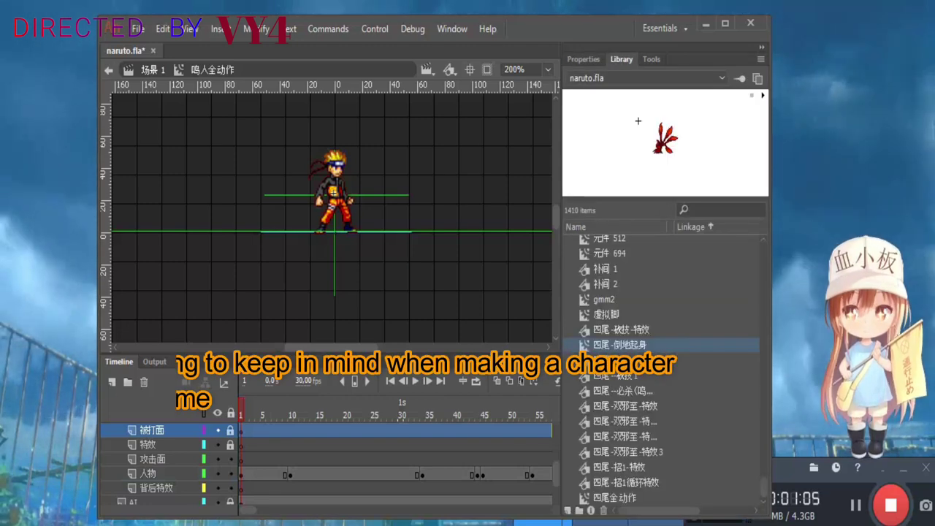
scroll(329, 460, up, 3)
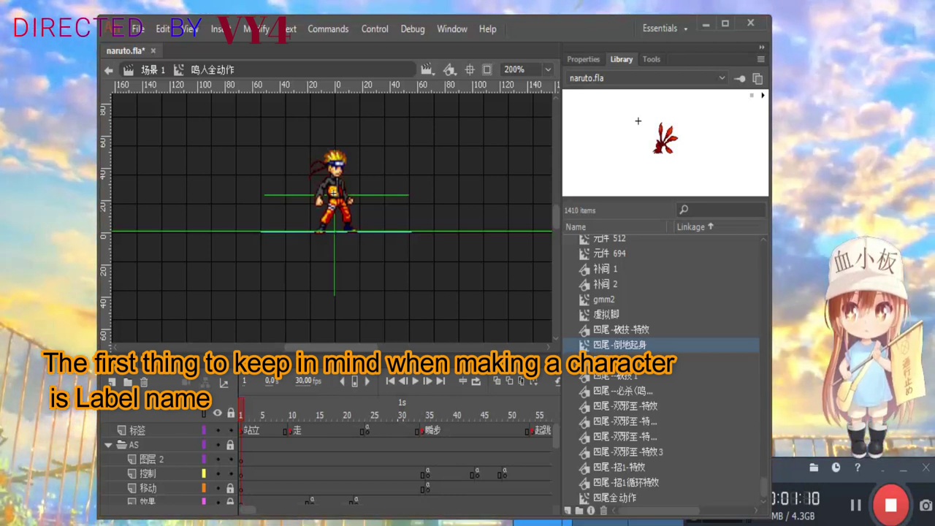
click(138, 431)
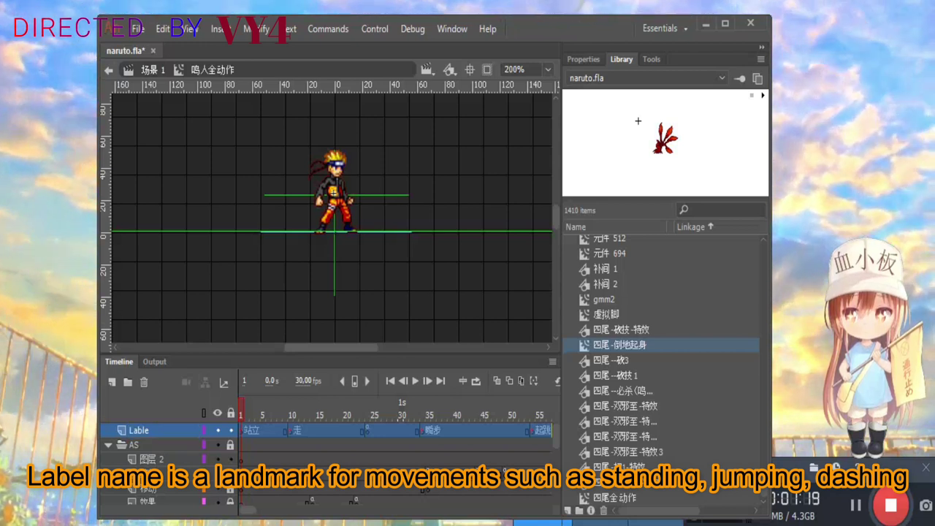
Play the character's labelled animations from frame 1, then bring the start of the timeline back into view
click(242, 430)
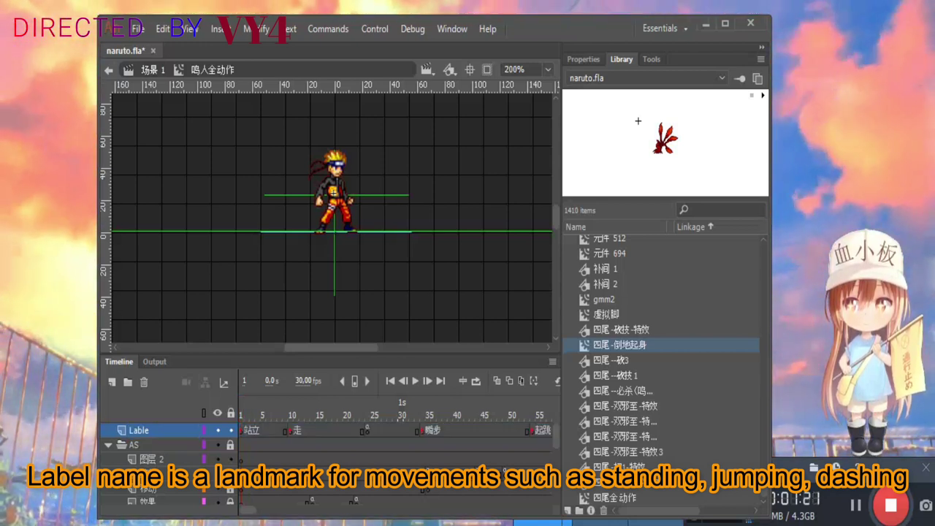
key(Return)
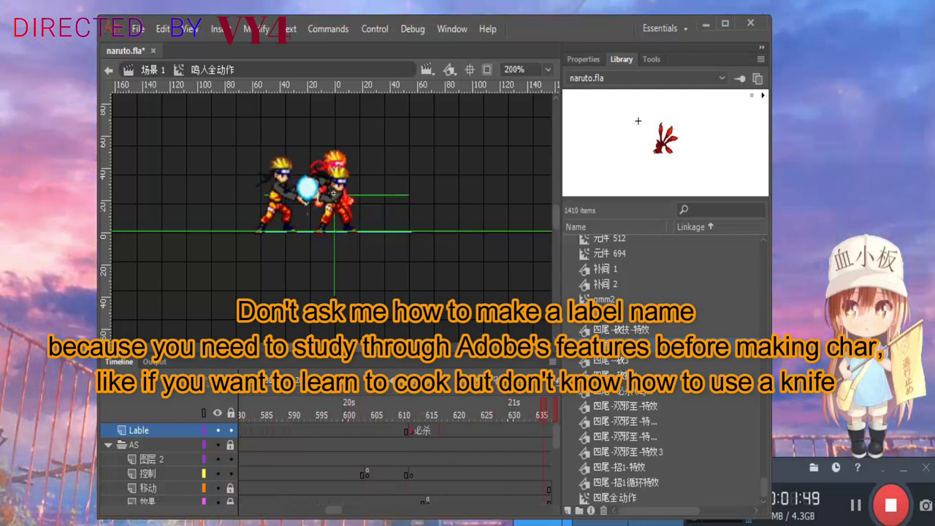
drag(343, 510, 247, 510)
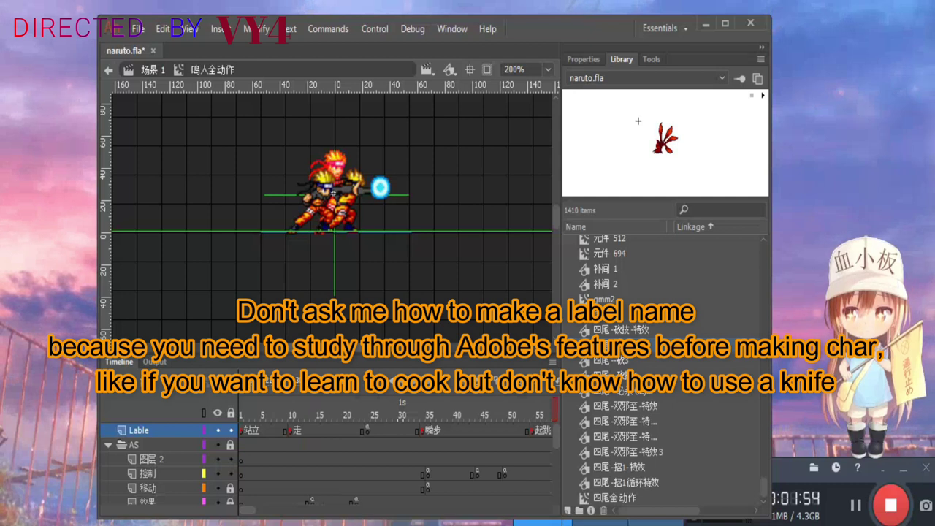
click(111, 382)
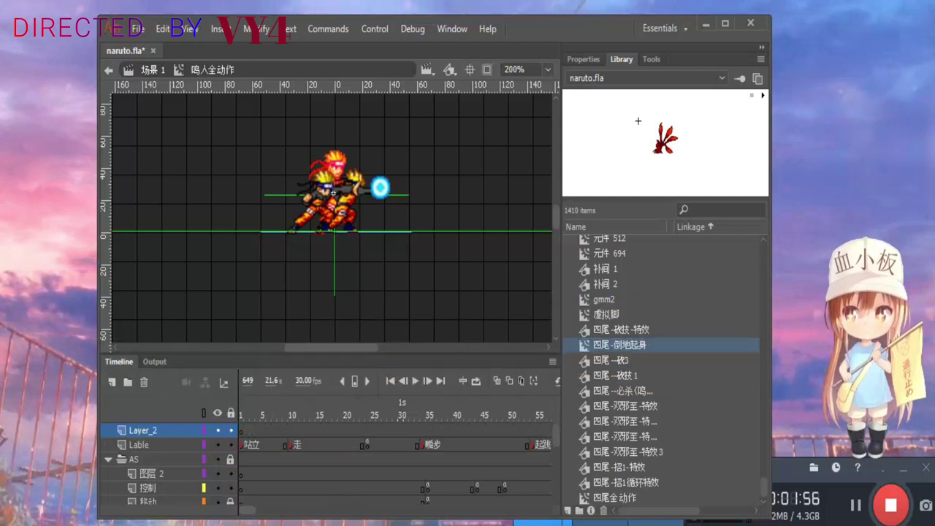
click(143, 430)
drag(143, 431, 143, 504)
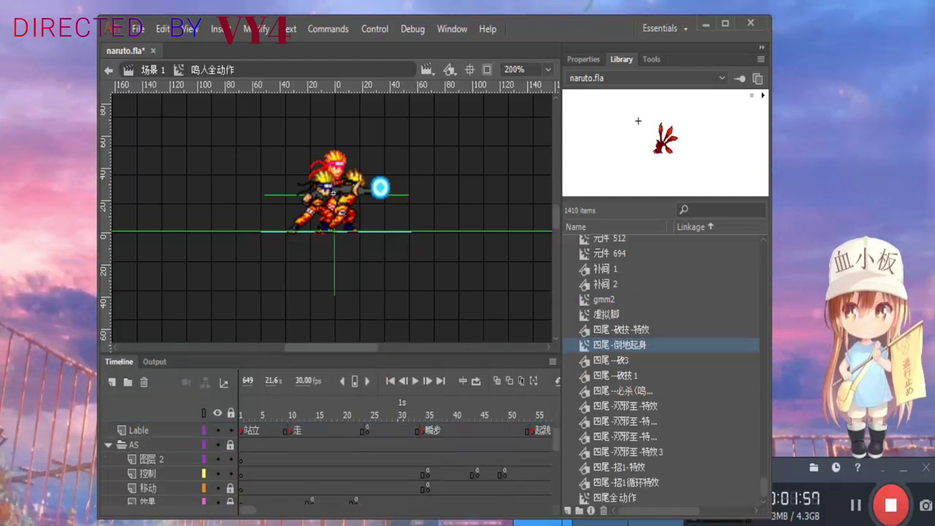
key(ctrl+y)
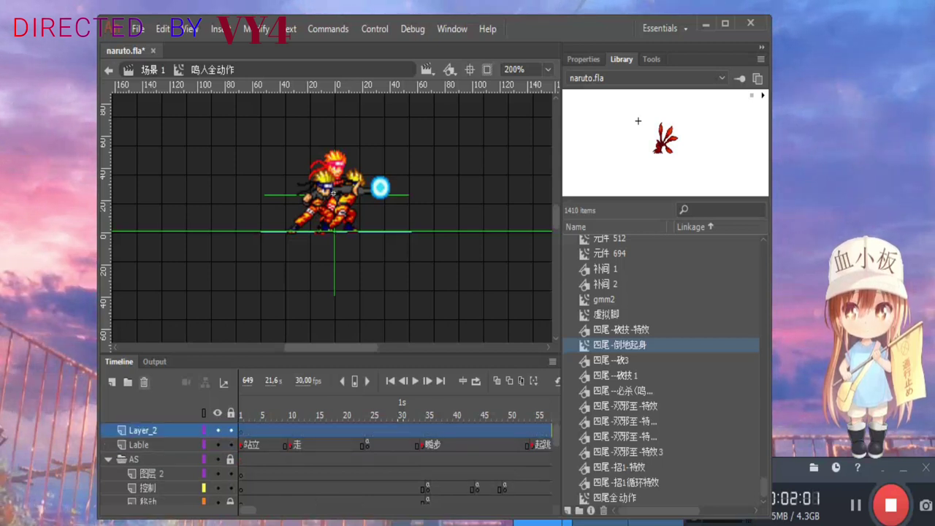
key(ctrl+z)
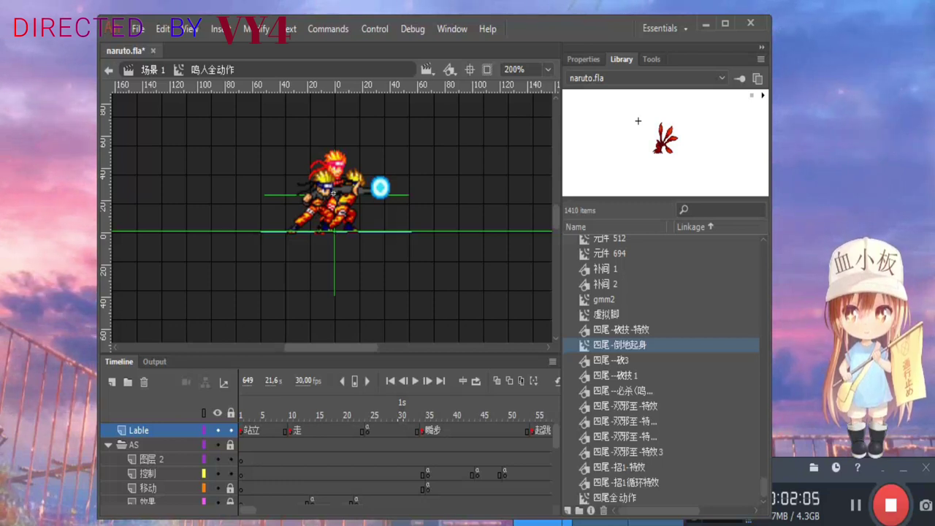
Rename the 图层 2 layer in the AS folder as code1
click(135, 445)
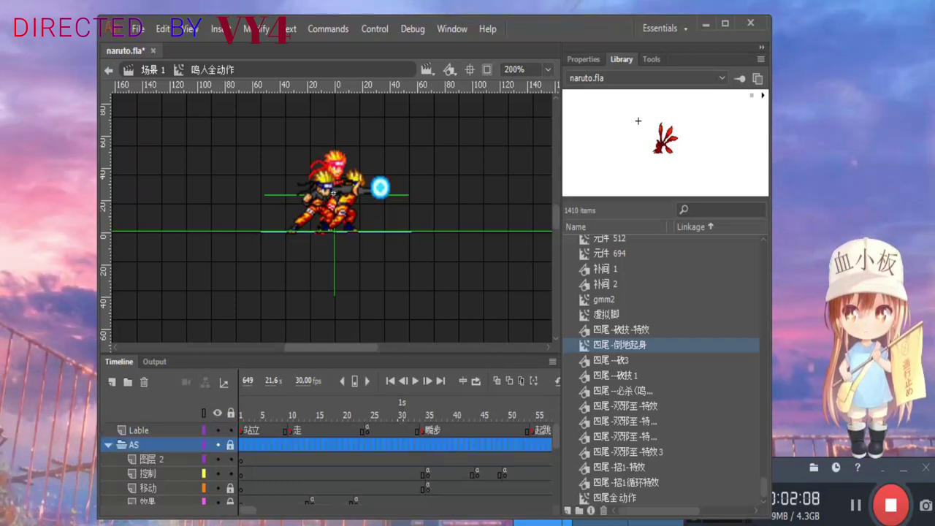
click(152, 460)
scroll(152, 459, down, 2)
scroll(152, 459, up, 2)
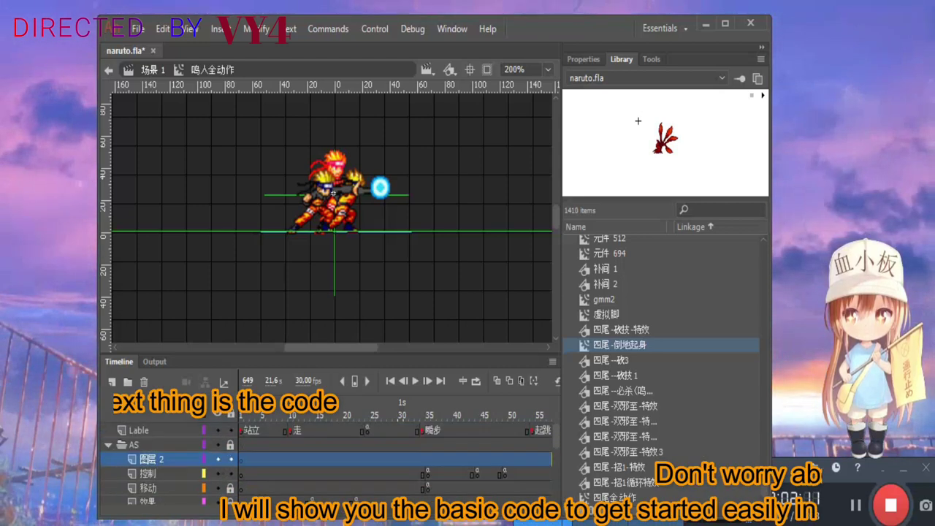
double_click(150, 459)
text(d)
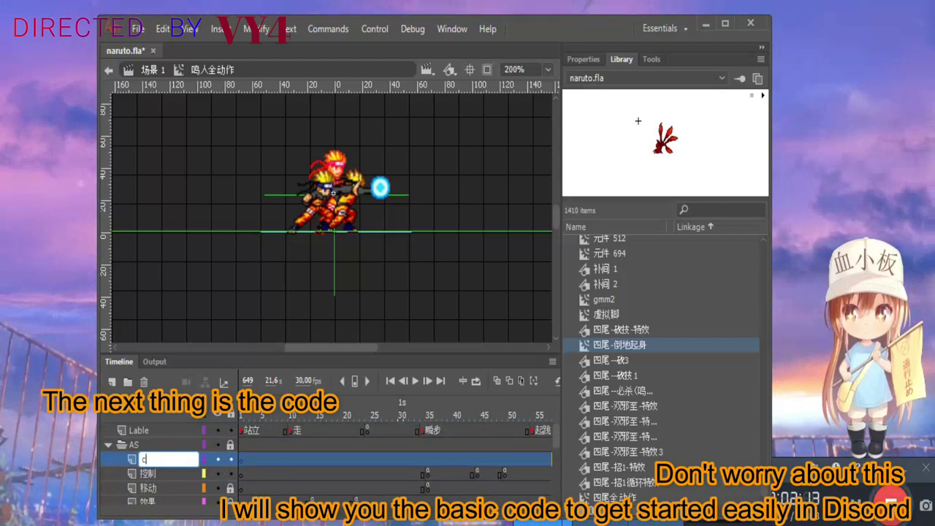
text(ode1)
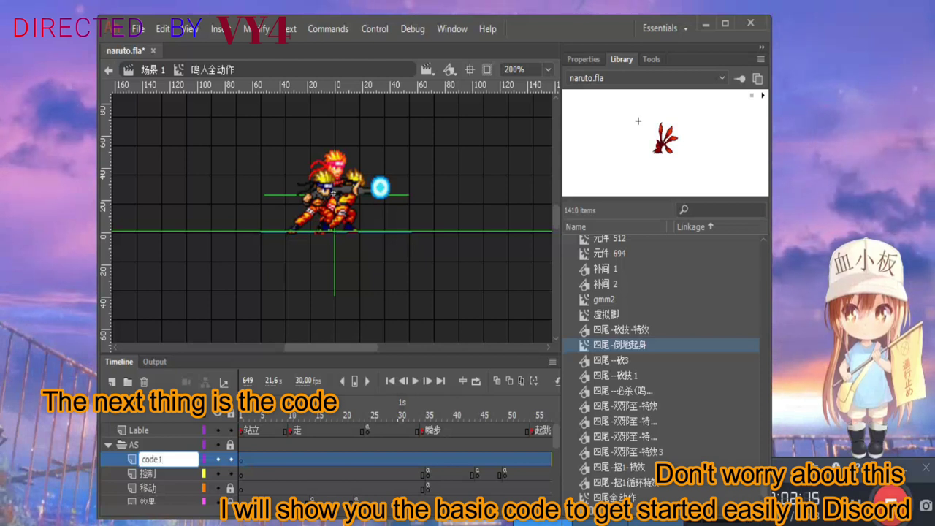
Rename the 控制 layer in the AS folder as code2
click(149, 473)
text(code)
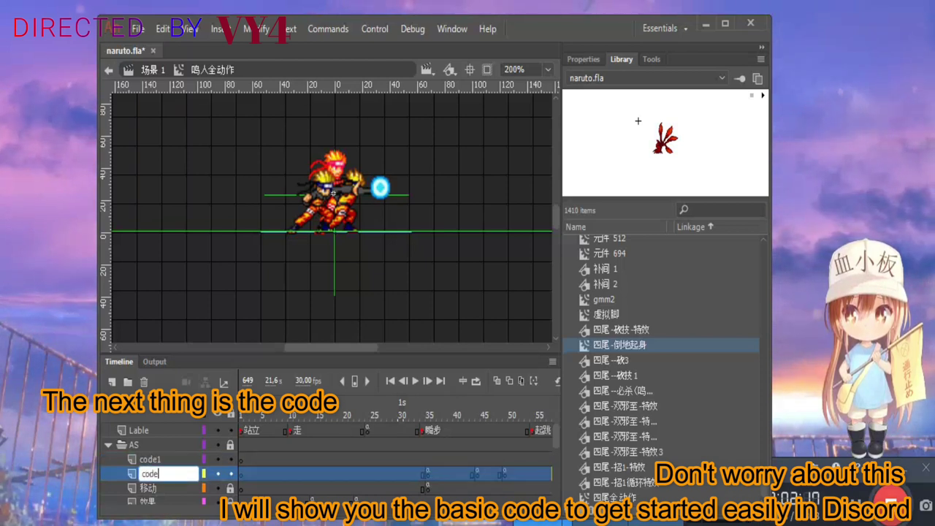
text(2)
Rename the AS folder's 移动 layer as code3 and its 效果 layer as code4
double_click(149, 488)
text(cod)
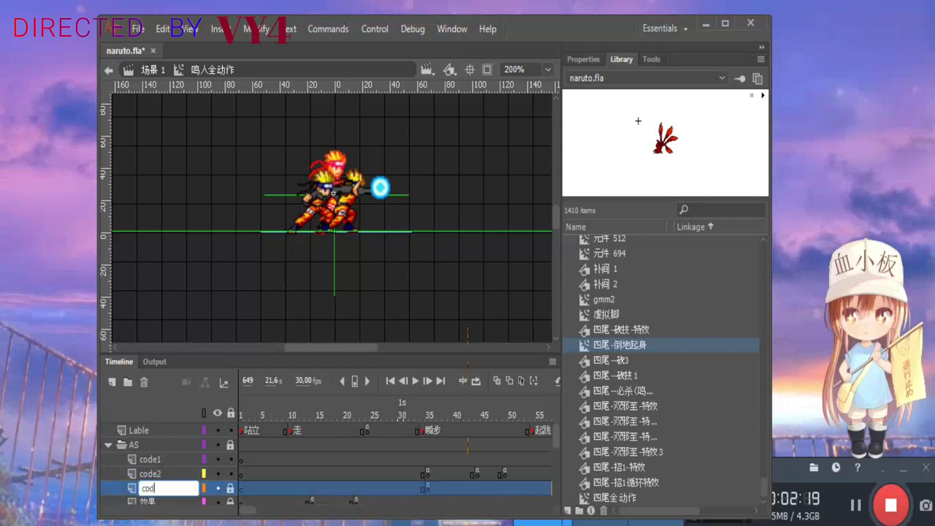
text(e3)
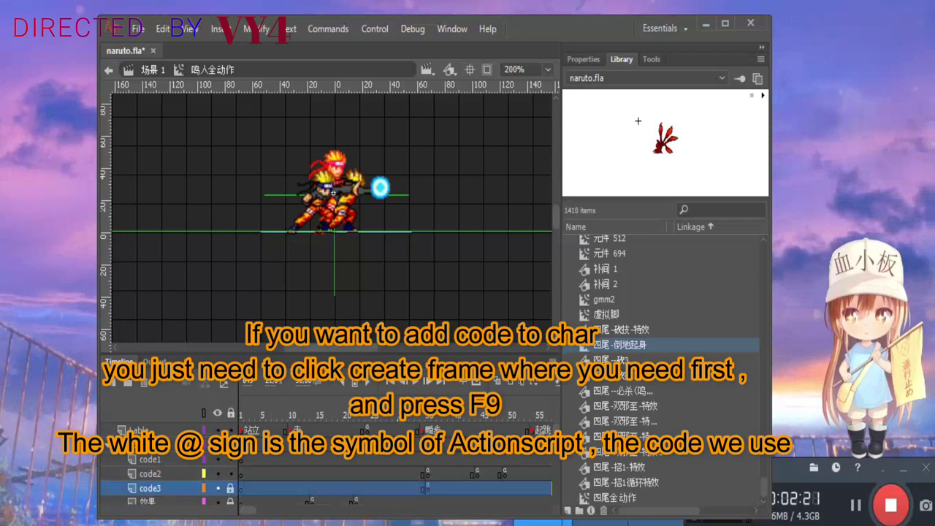
scroll(153, 482, down, 1)
double_click(149, 474)
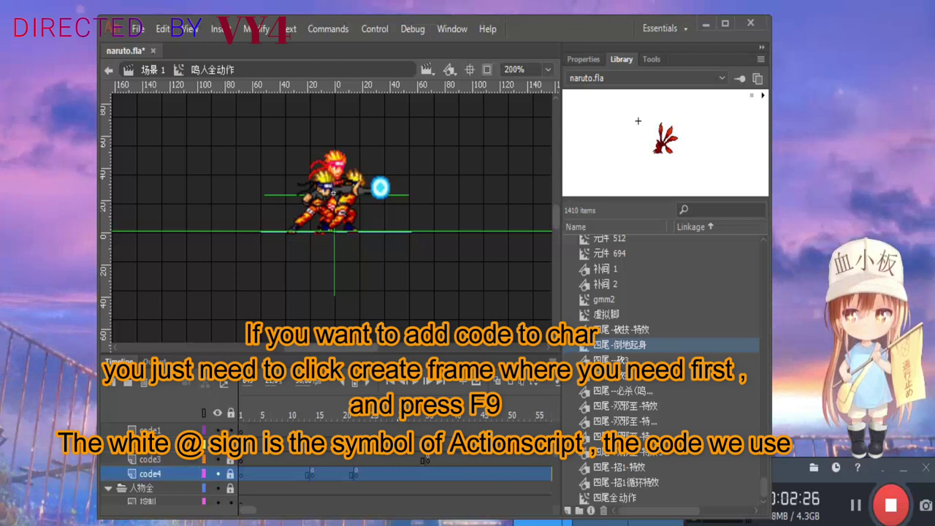
Add a new layer, place it below code4 in the AS folder and name it code5
click(150, 459)
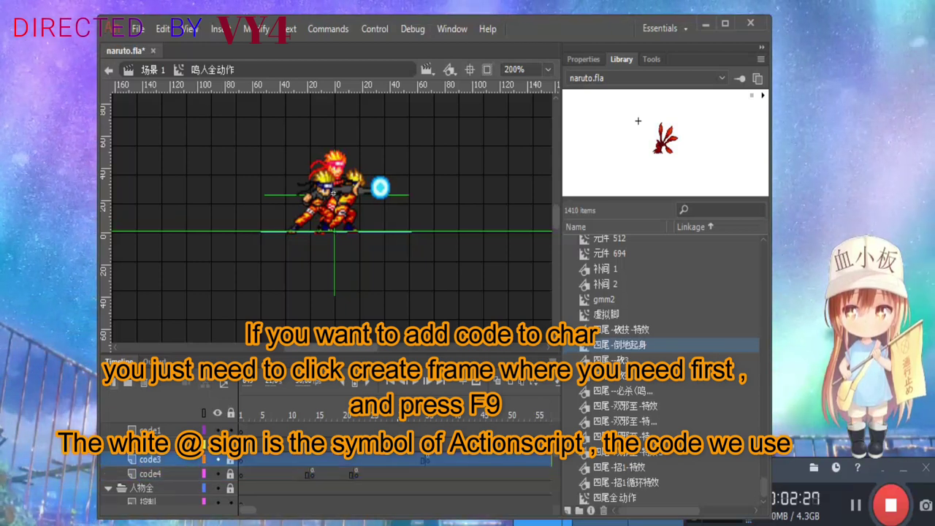
click(115, 382)
drag(154, 460, 126, 495)
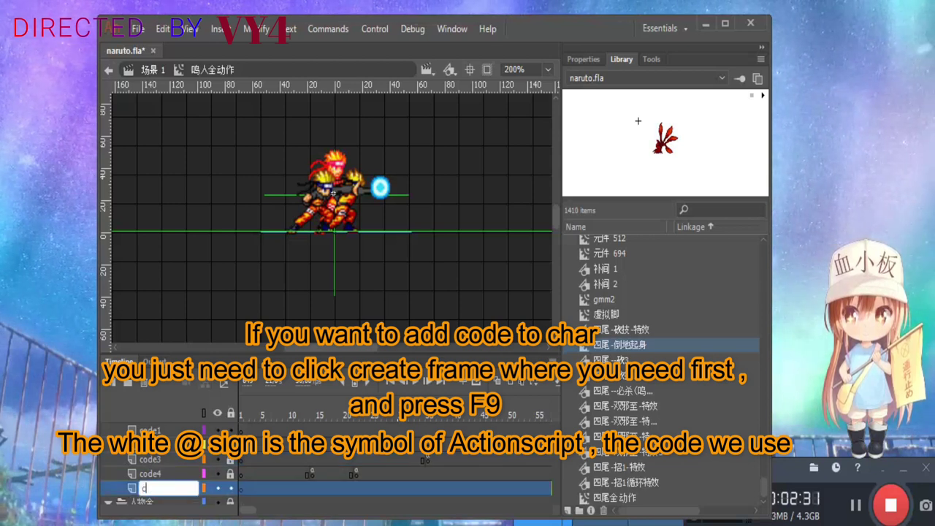
key(Return)
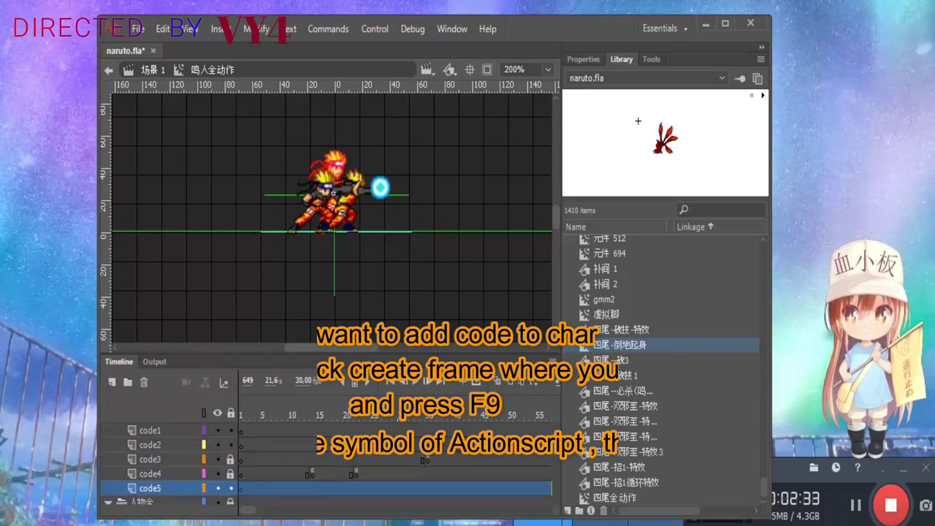
Delete the code5 layer from the AS folder
scroll(329, 464, down, 1)
scroll(168, 461, up, 3)
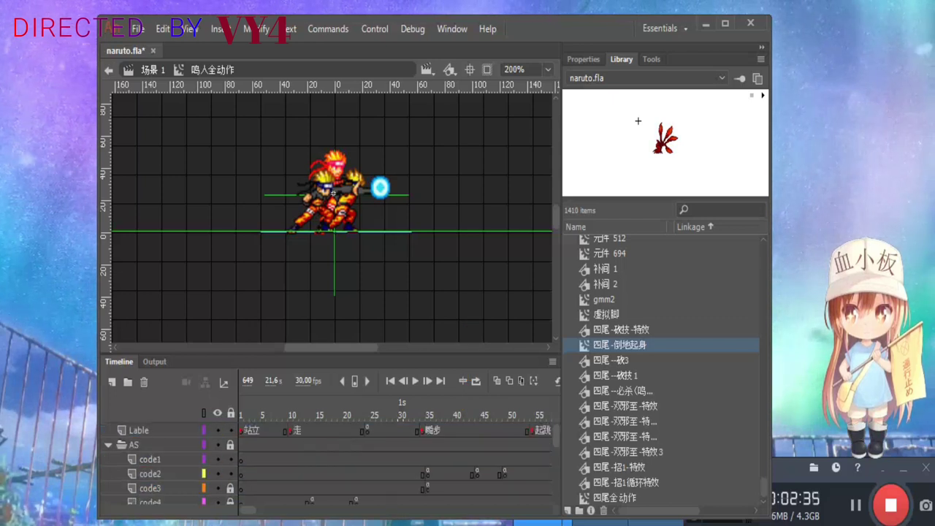
scroll(168, 460, down, 2)
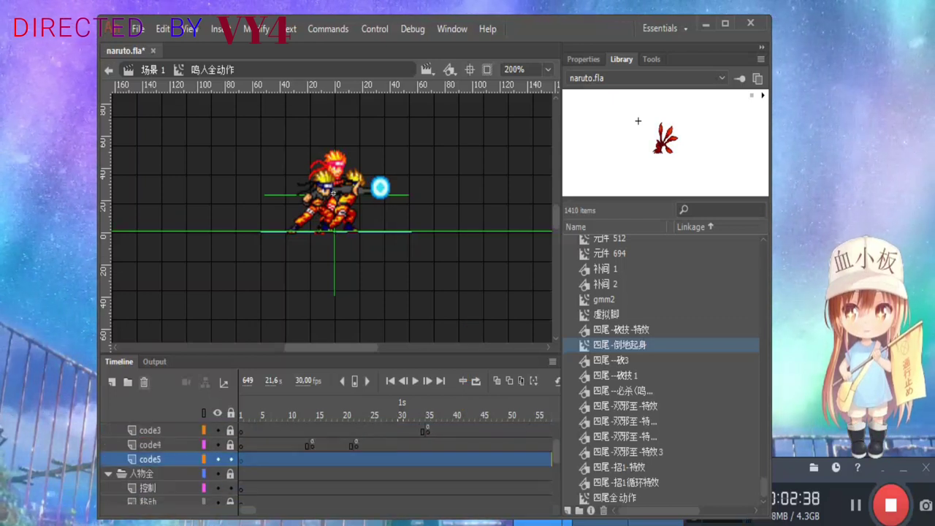
click(144, 382)
scroll(168, 460, down, 1)
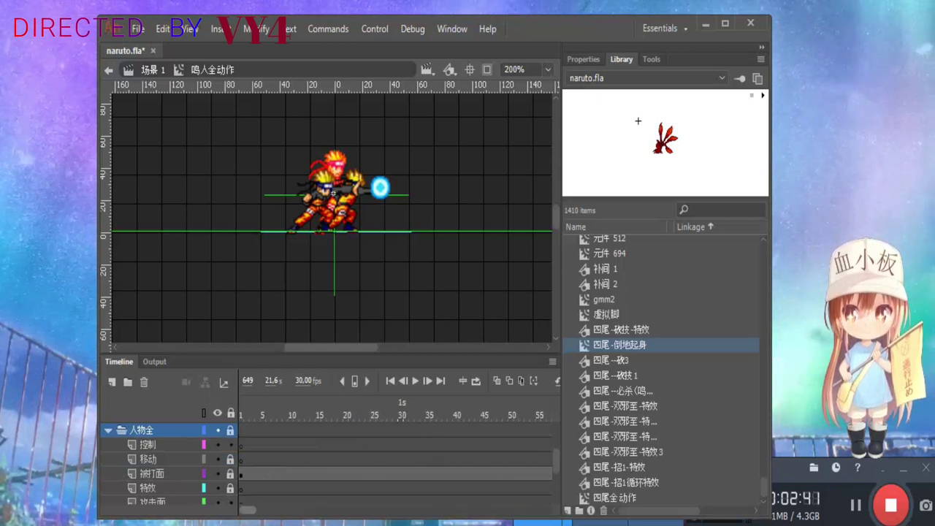
Examine the 人物全 folder's layers and view the properties of the body hitbox on the 被打面 layer at frame 1
click(149, 445)
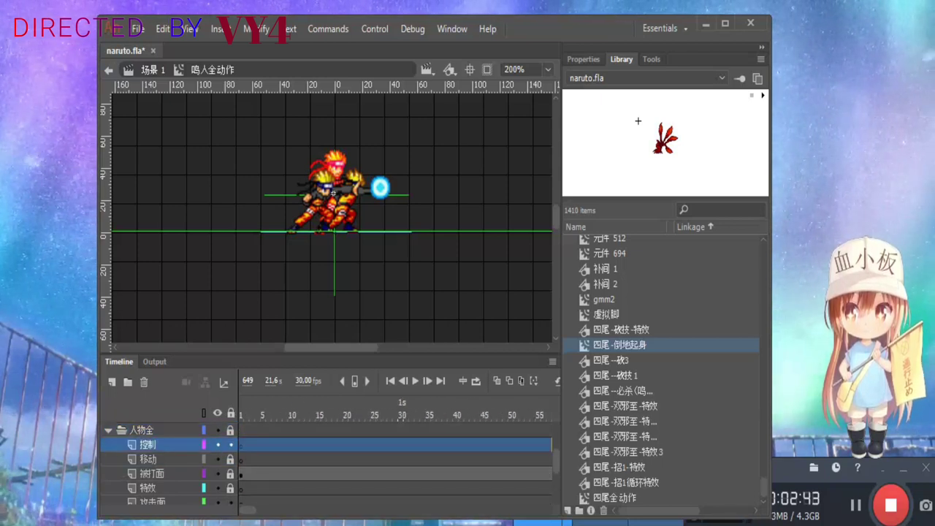
scroll(168, 460, down, 2)
scroll(168, 461, up, 2)
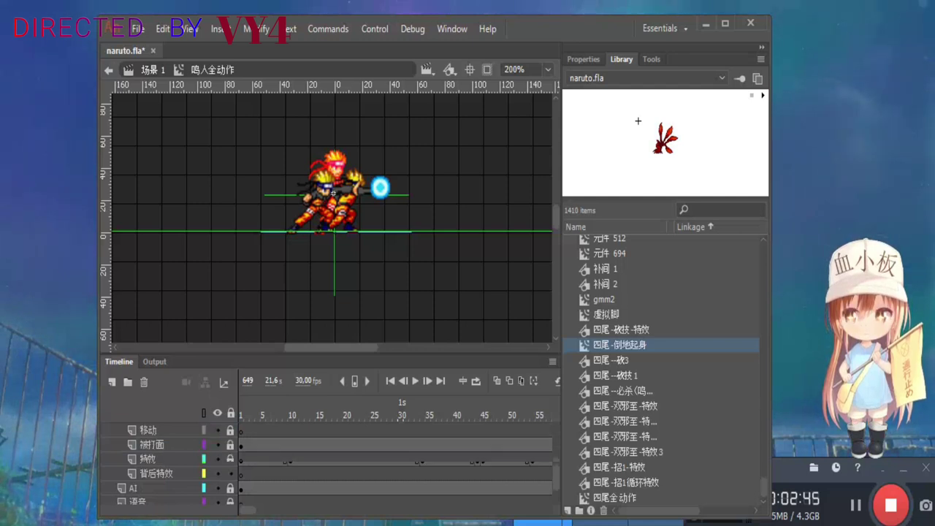
scroll(168, 461, down, 1)
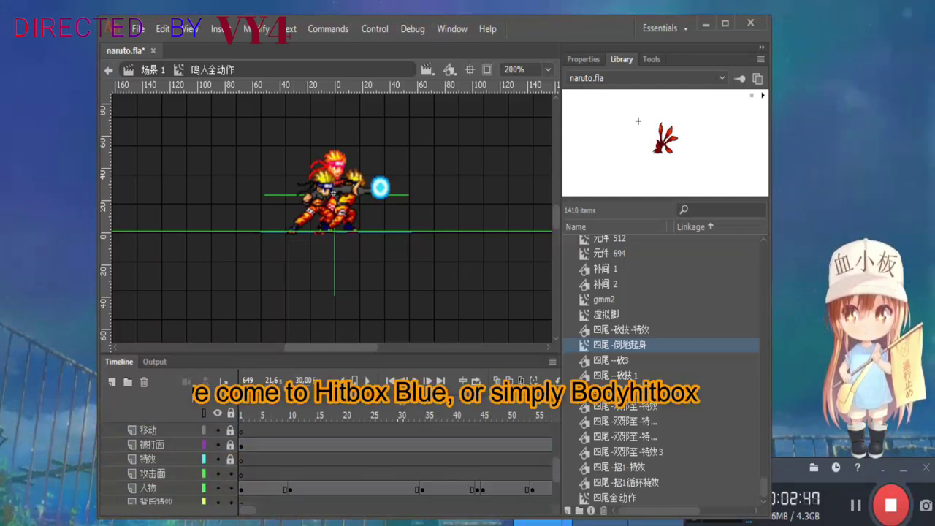
click(152, 445)
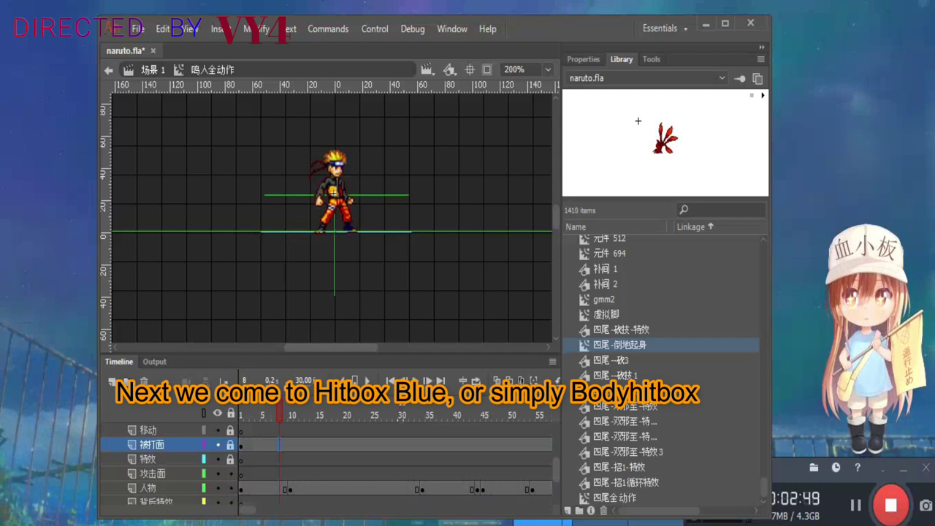
click(149, 488)
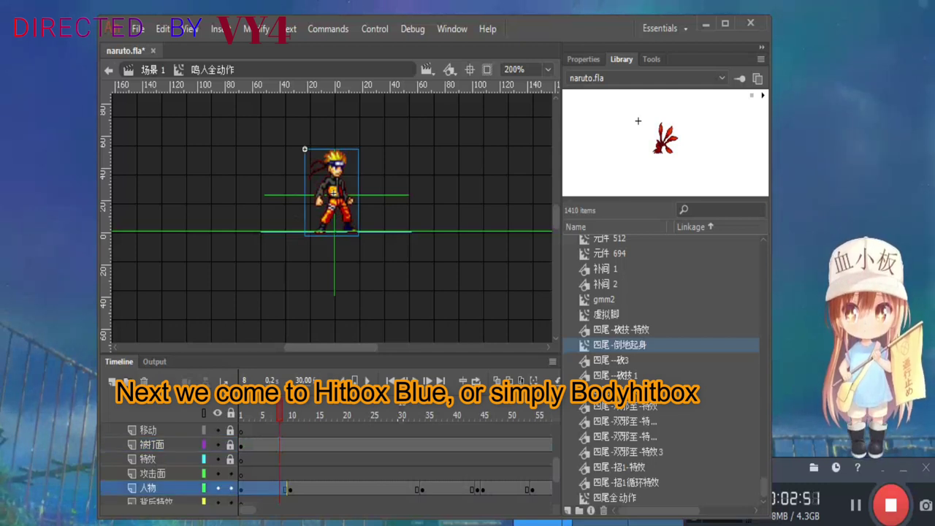
click(241, 445)
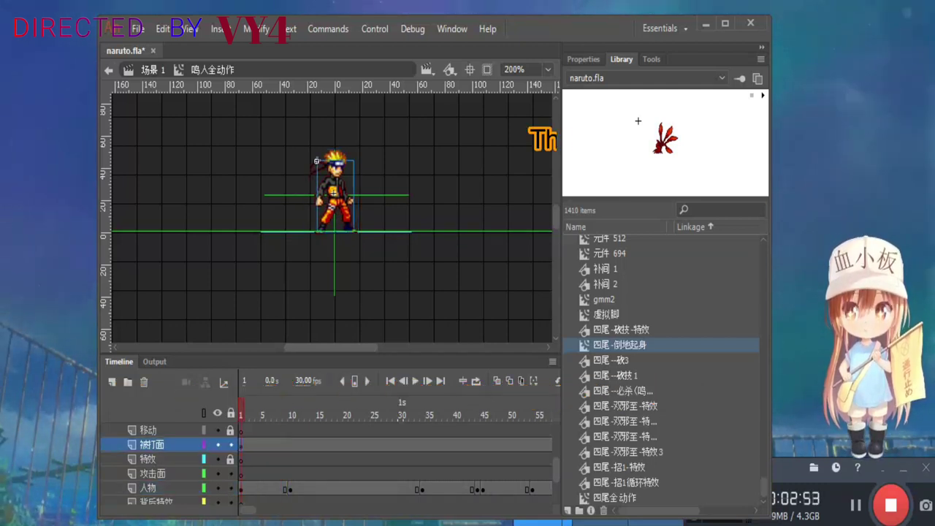
click(583, 59)
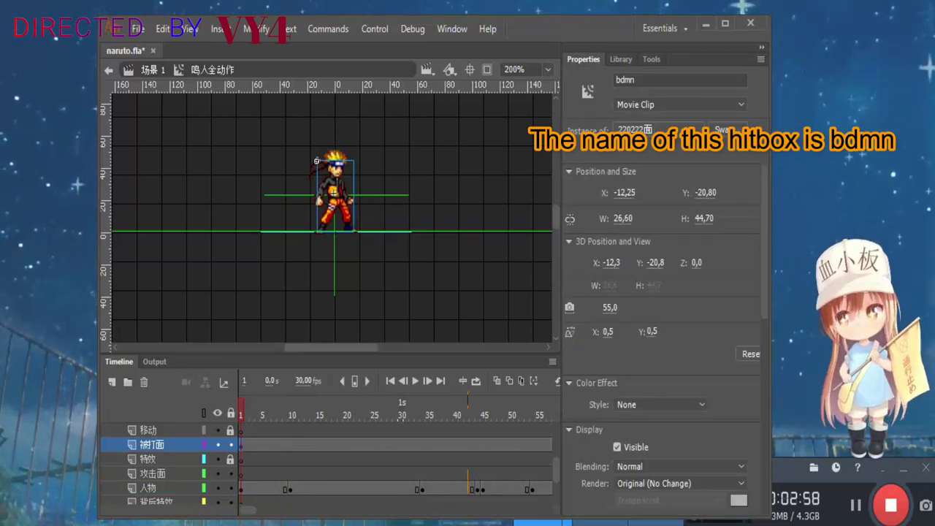
Rename the 被打面 layer in the 人物全 folder as hitboxblue
double_click(154, 445)
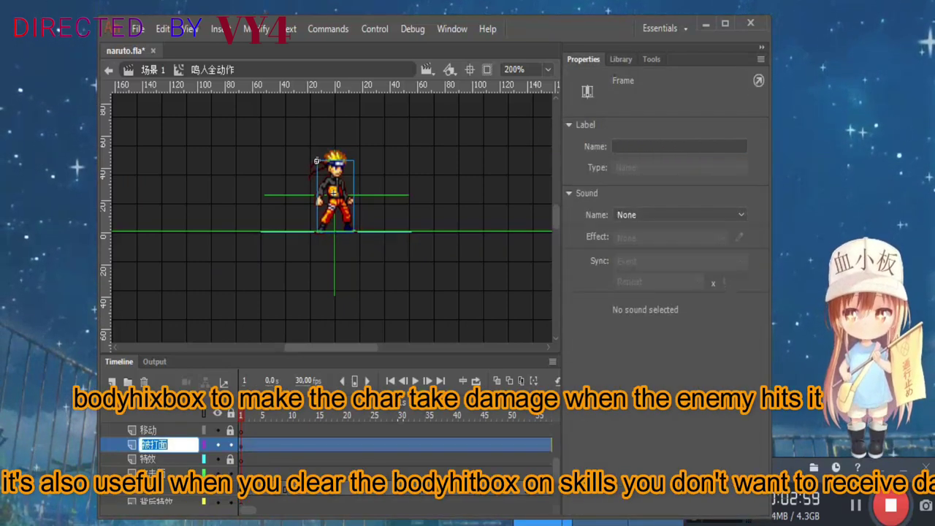
text(hitbox)
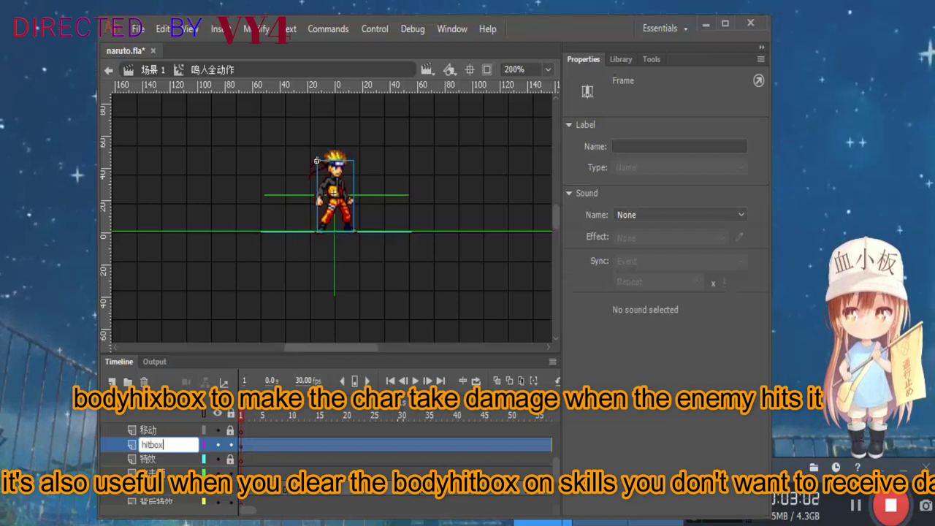
text(blu)
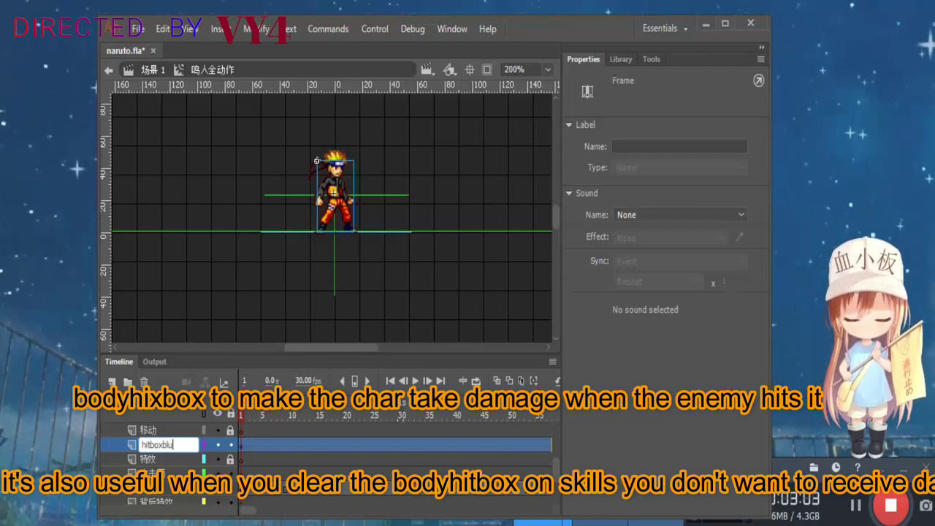
text(e)
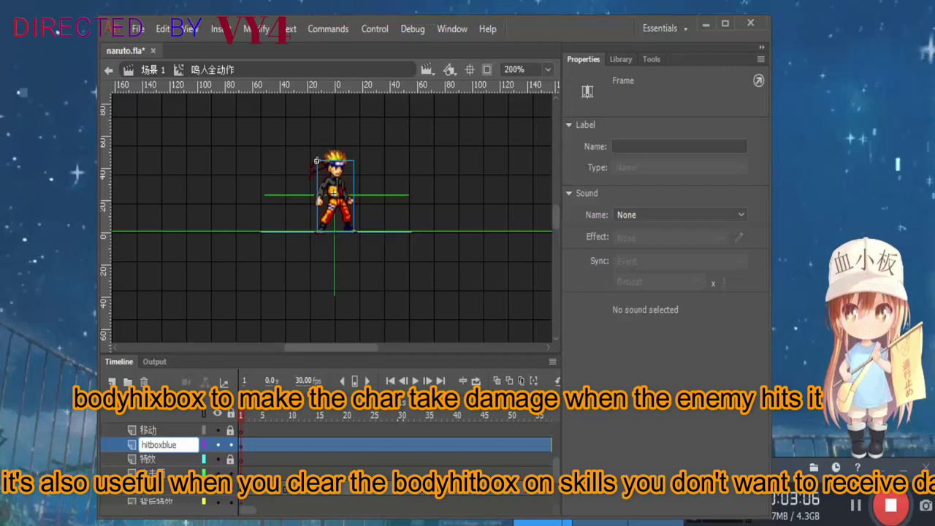
key(Return)
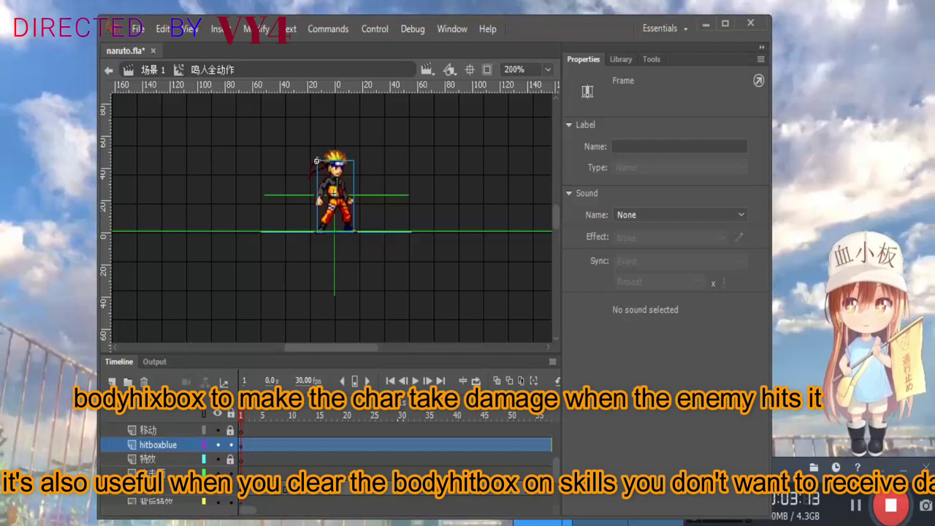
Inspect the bdmn hitbox instance and preview the animation from the empty hitboxblue keyframe at frame 615
click(335, 196)
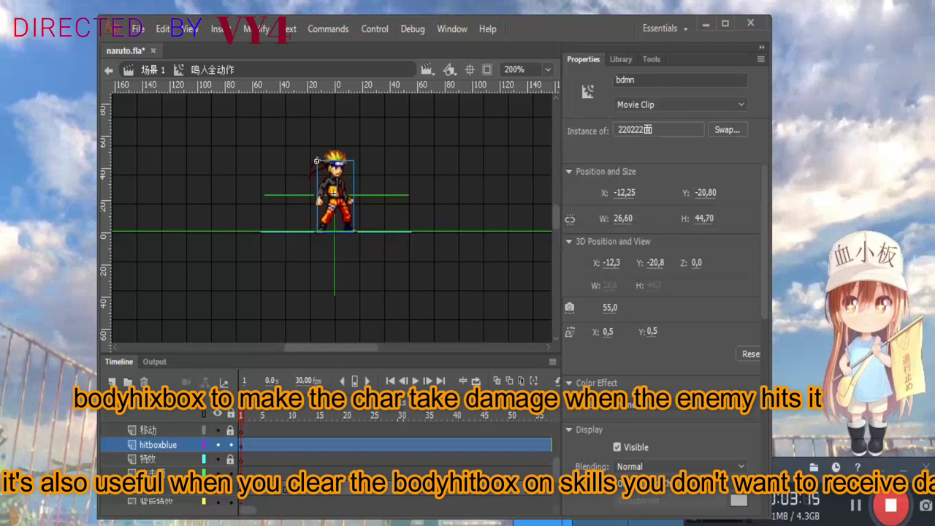
click(280, 445)
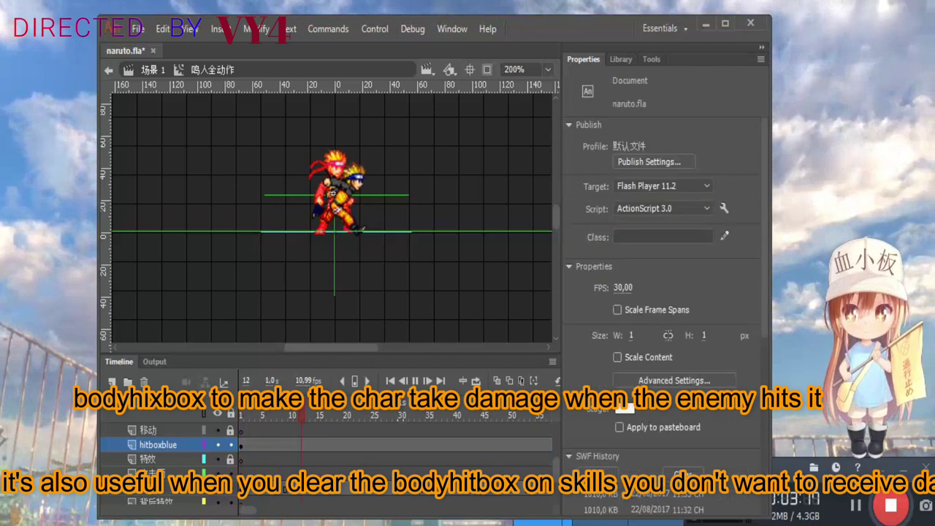
drag(248, 510, 356, 510)
scroll(395, 446, left, 4)
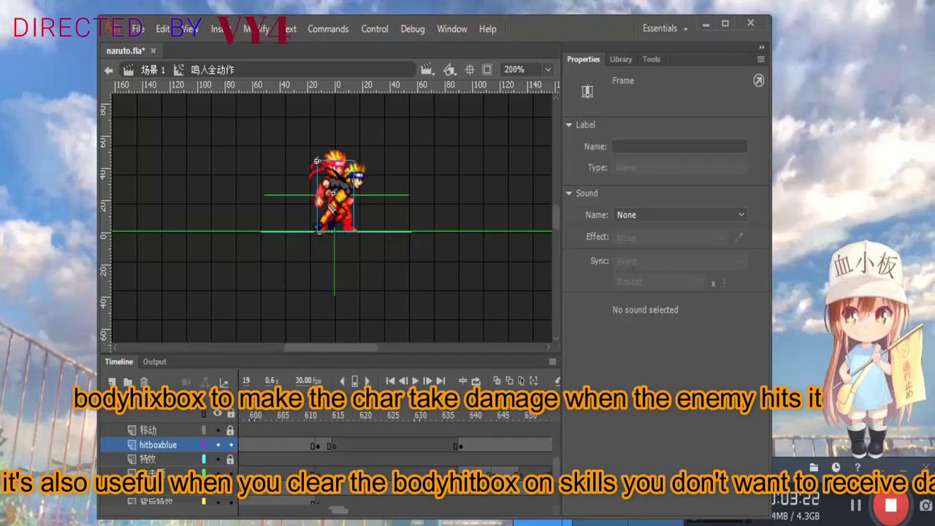
click(329, 445)
click(335, 445)
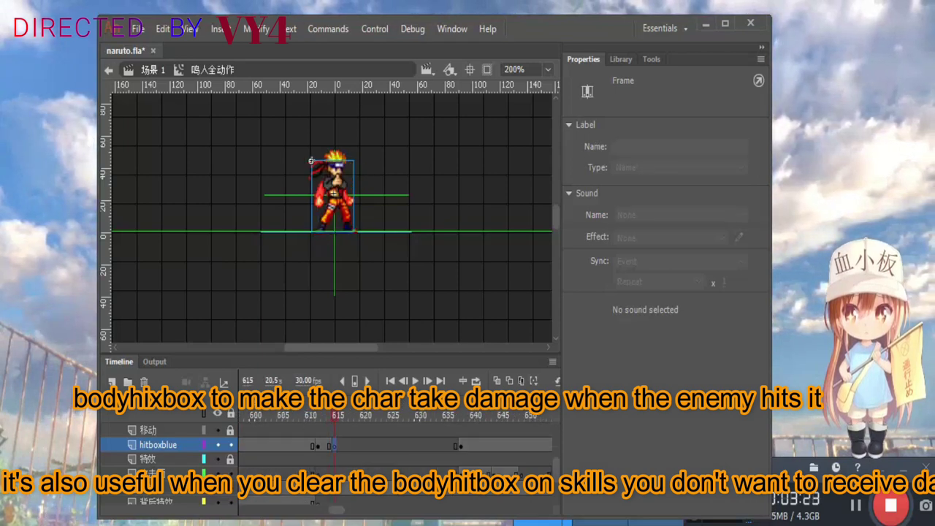
key(Return)
key(Return)
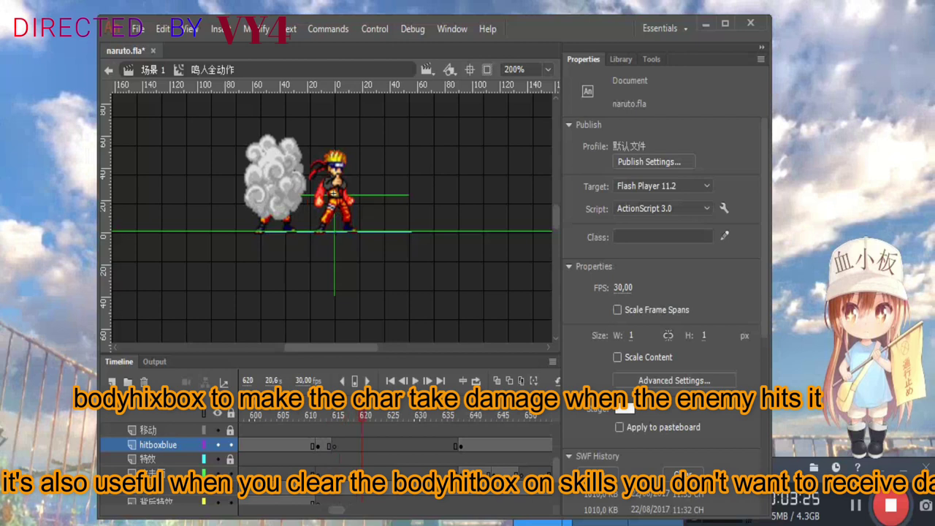
Survey the hitboxblue layer's remaining keyframes along the timeline, including the empty one just after frame 840
scroll(395, 446, right, 6)
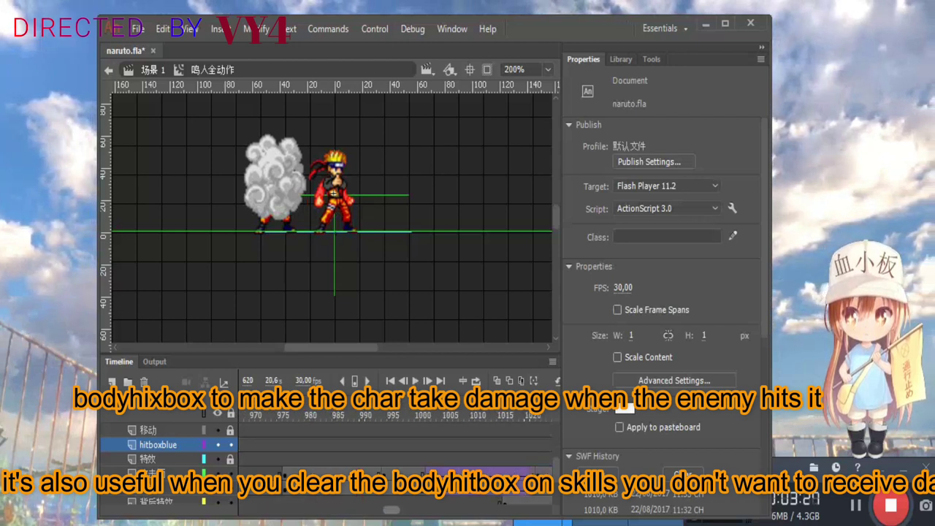
drag(361, 510, 359, 510)
scroll(395, 446, right, 8)
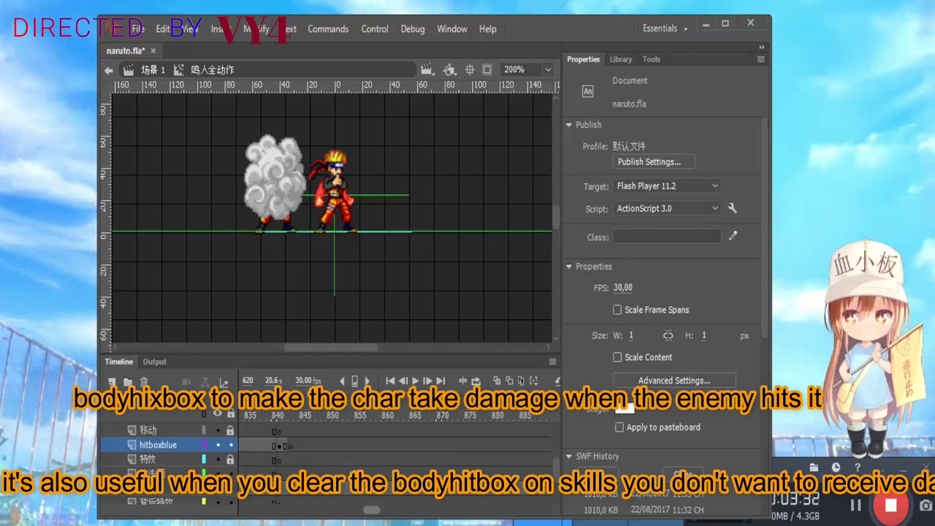
scroll(394, 446, left, 3)
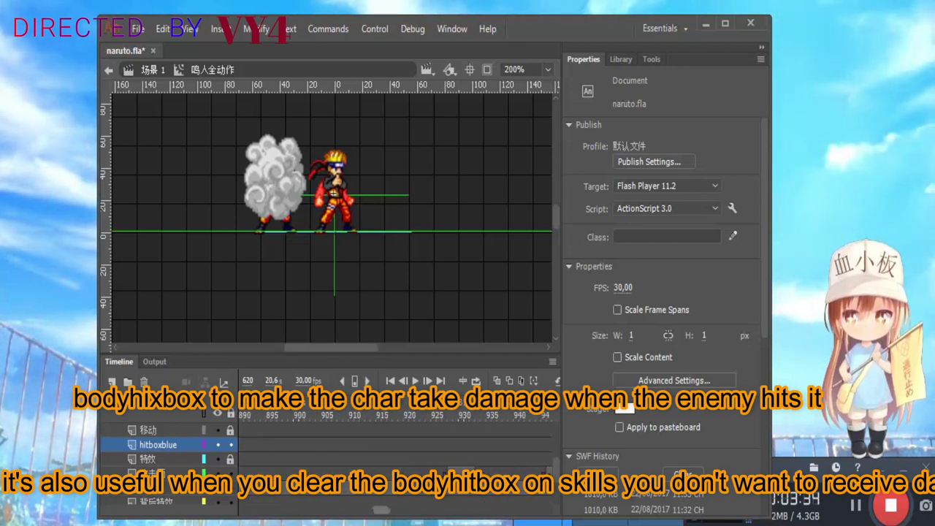
scroll(394, 446, left, 2)
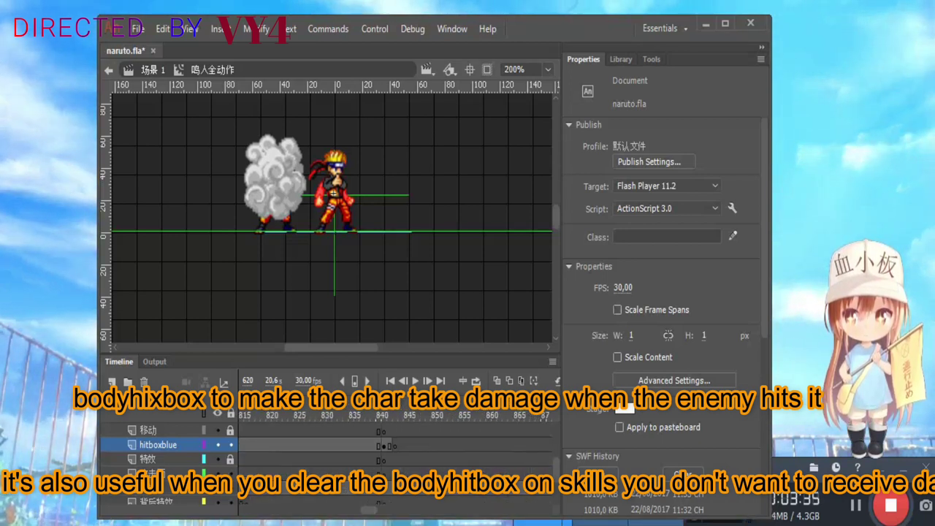
click(394, 445)
drag(394, 415, 455, 415)
drag(369, 510, 413, 510)
click(311, 446)
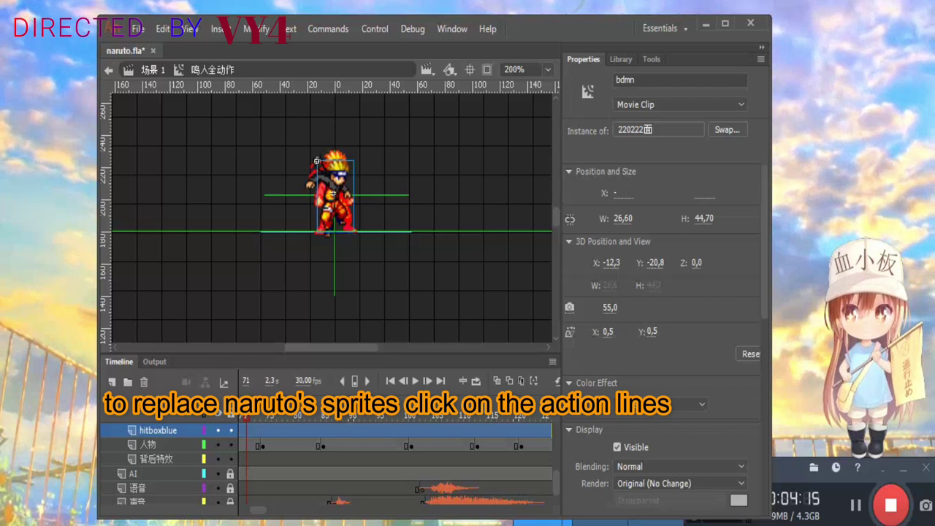
Open the character's sprite clip on the 人物 layer at frame 71 to view its frames, and return to 鸣人全动作
click(316, 160)
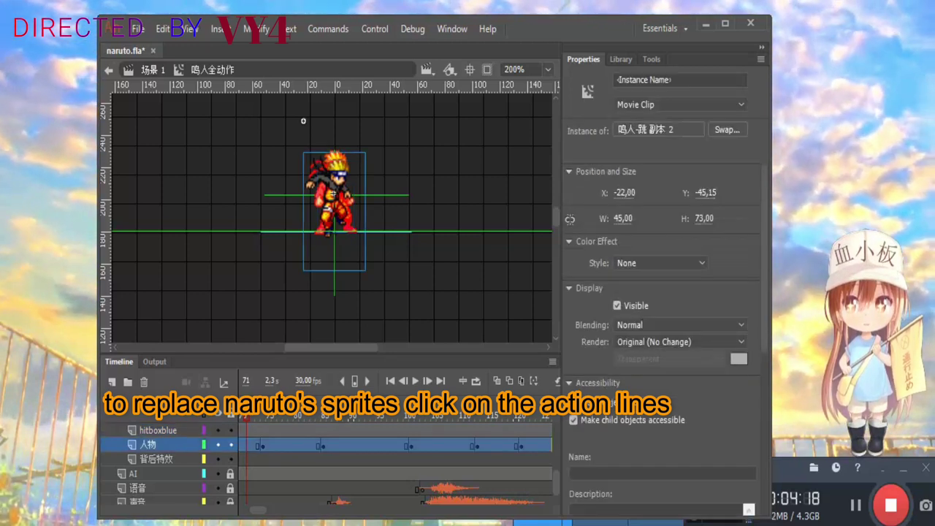
double_click(327, 180)
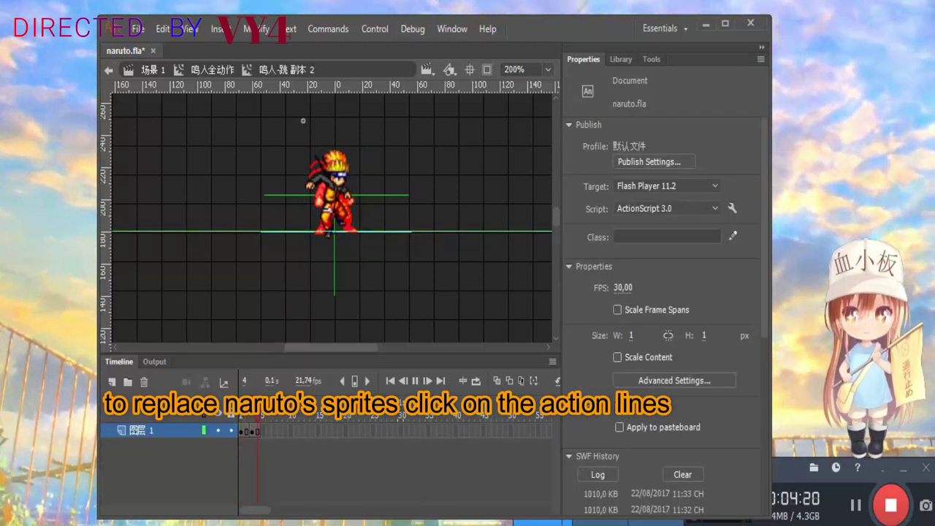
key(ctrl+e)
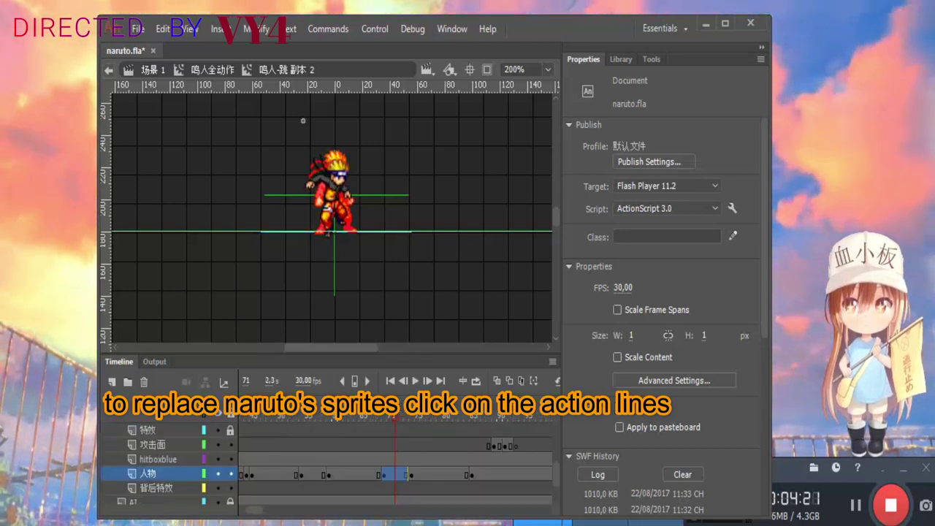
Move the 人物 layer above the 攻击面 layer in the 人物全 folder
scroll(168, 460, up, 2)
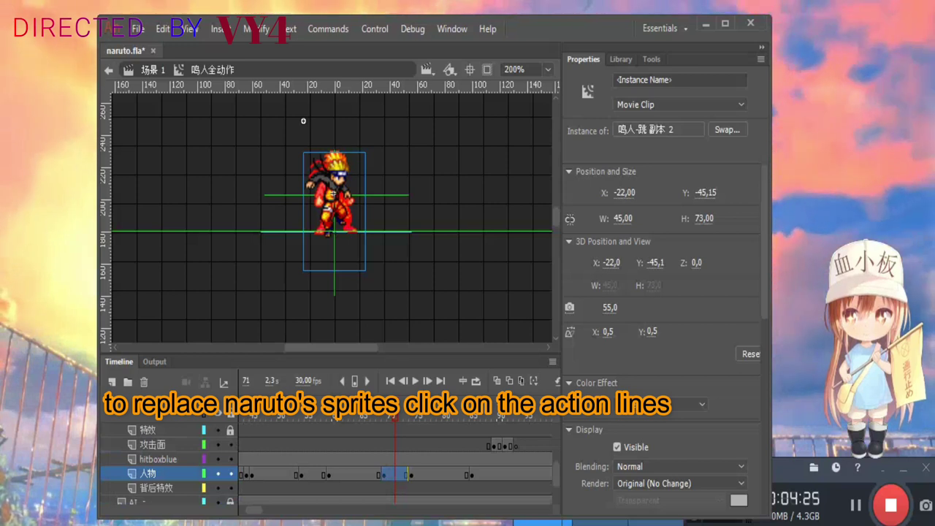
click(335, 475)
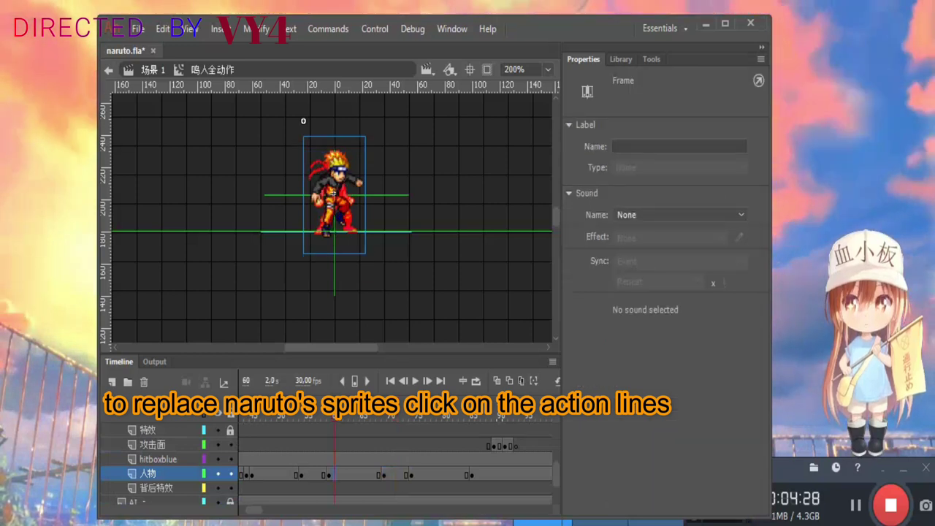
drag(149, 475, 149, 438)
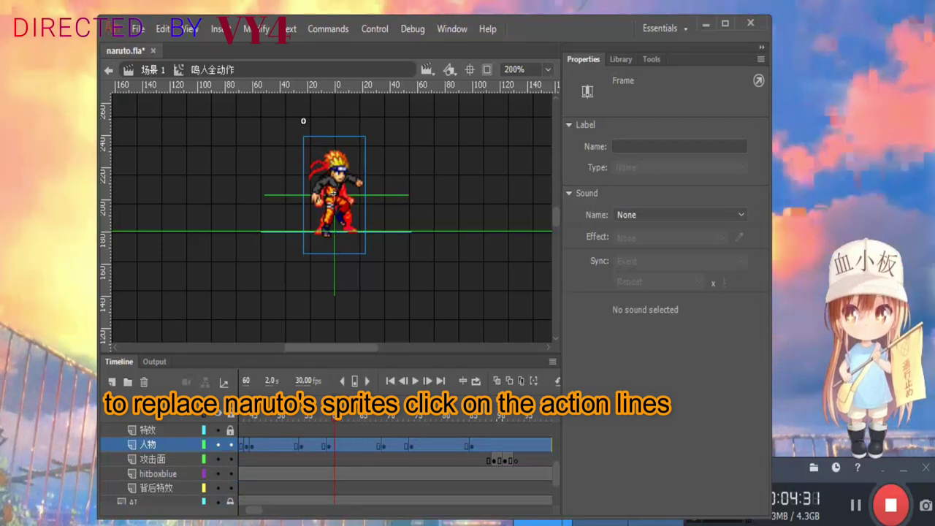
Inspect the fenshen clip on the 背后特效 layer at frame 308 and move that layer higher in the 人物全 folder
click(157, 489)
drag(253, 510, 278, 510)
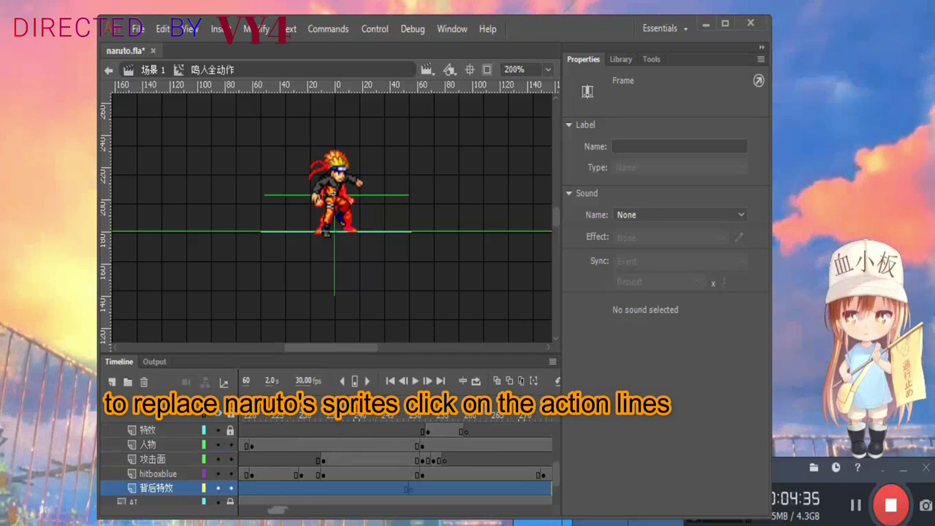
scroll(395, 460, left, 5)
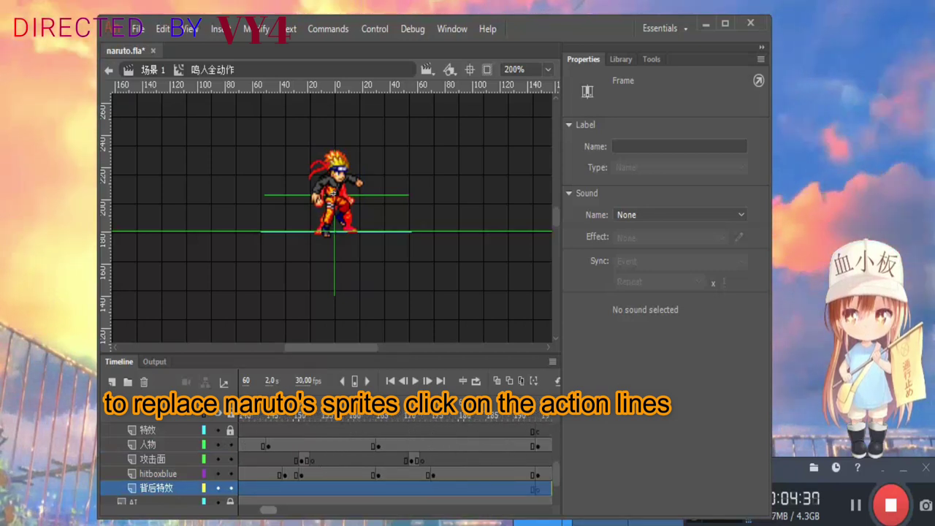
scroll(394, 460, right, 4)
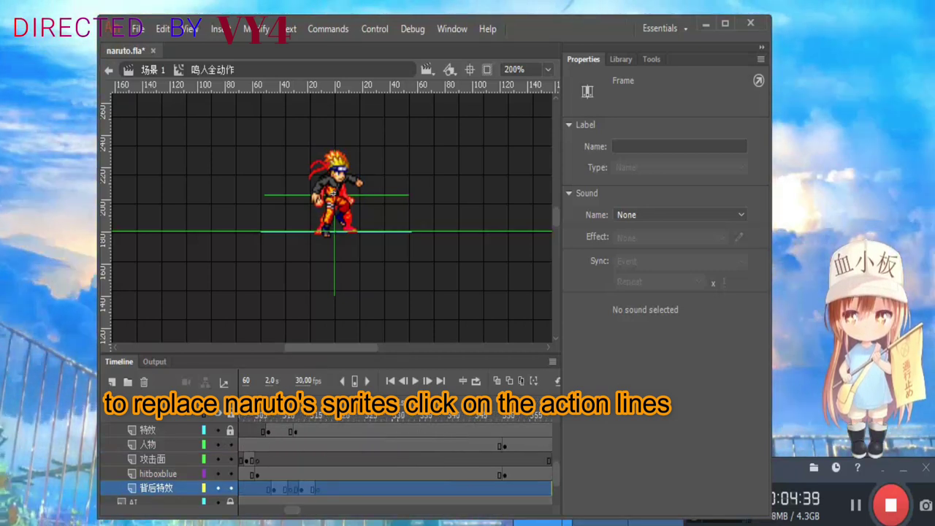
click(274, 489)
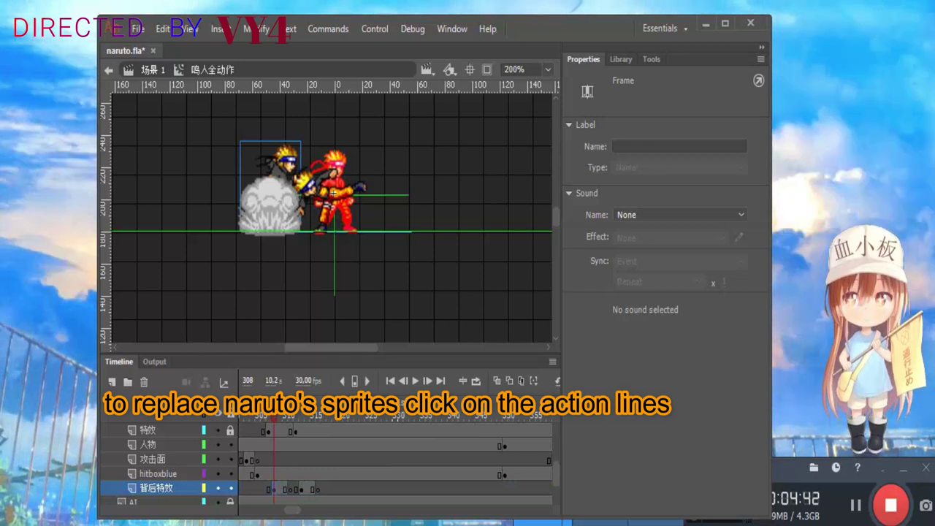
click(270, 196)
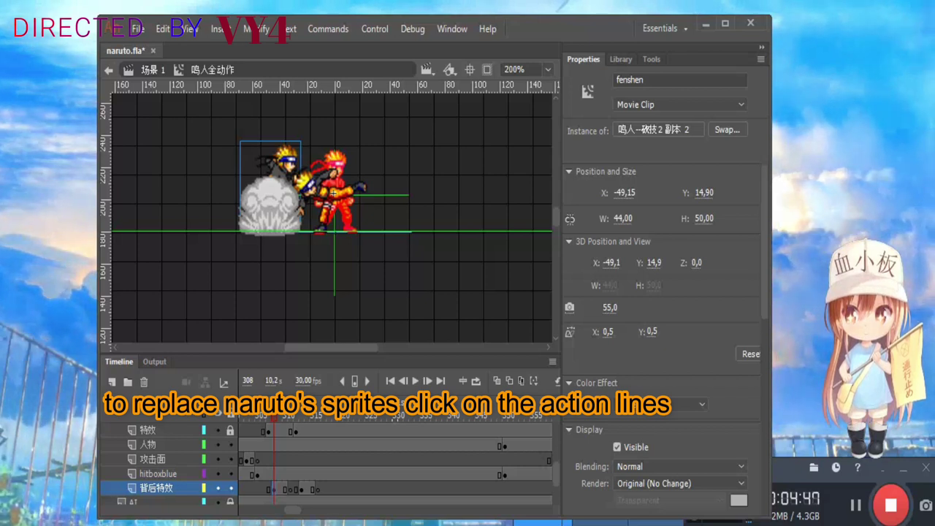
drag(156, 488, 156, 459)
Rename the 控制 layer in the 人物全 folder as action1 and the 移动 layer as action2
scroll(157, 459, up, 3)
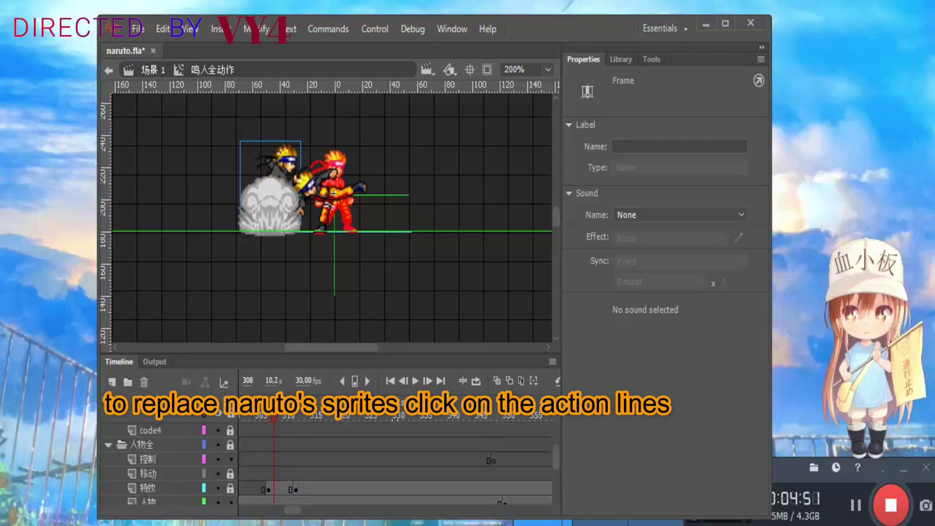
double_click(149, 459)
text(action1)
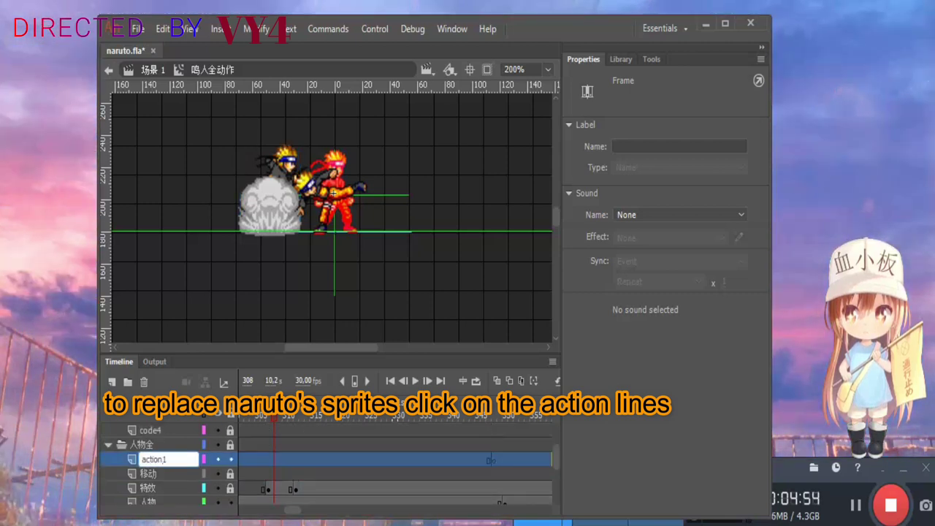
double_click(149, 474)
text(ac)
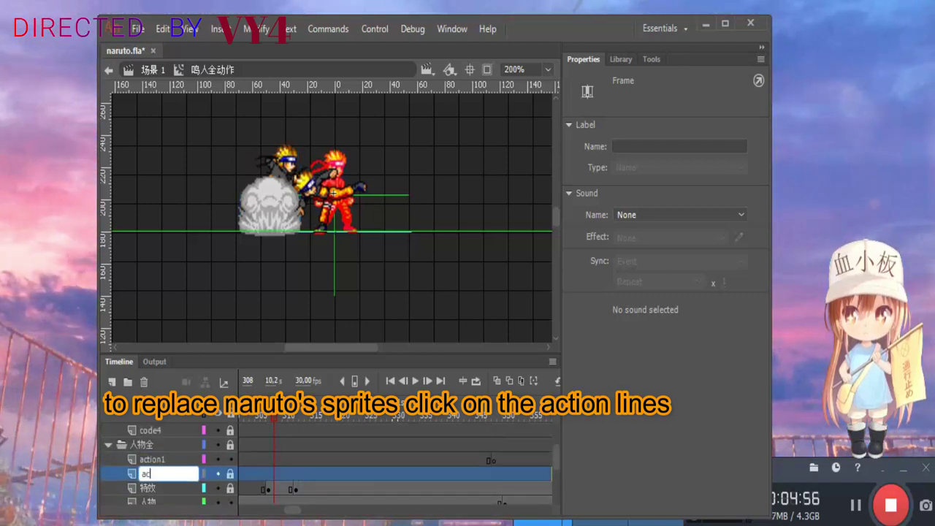
text(tion2)
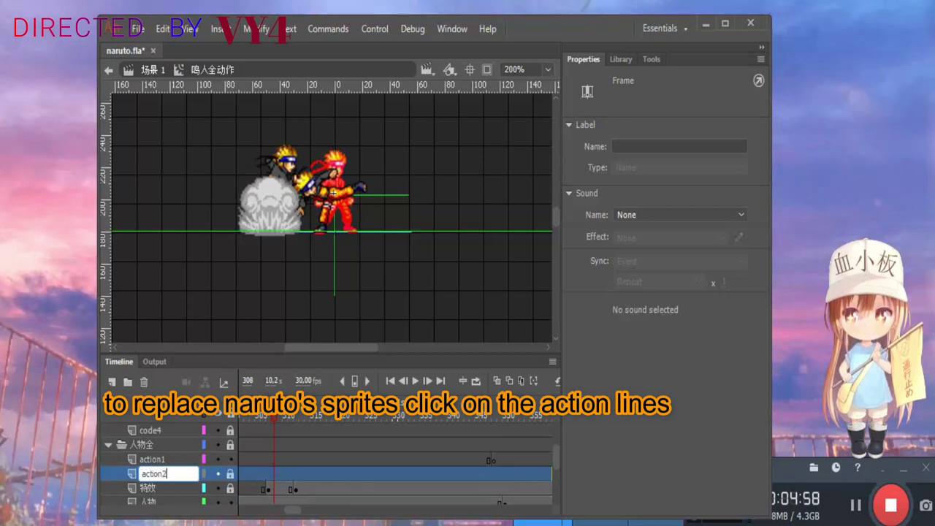
key(Tab)
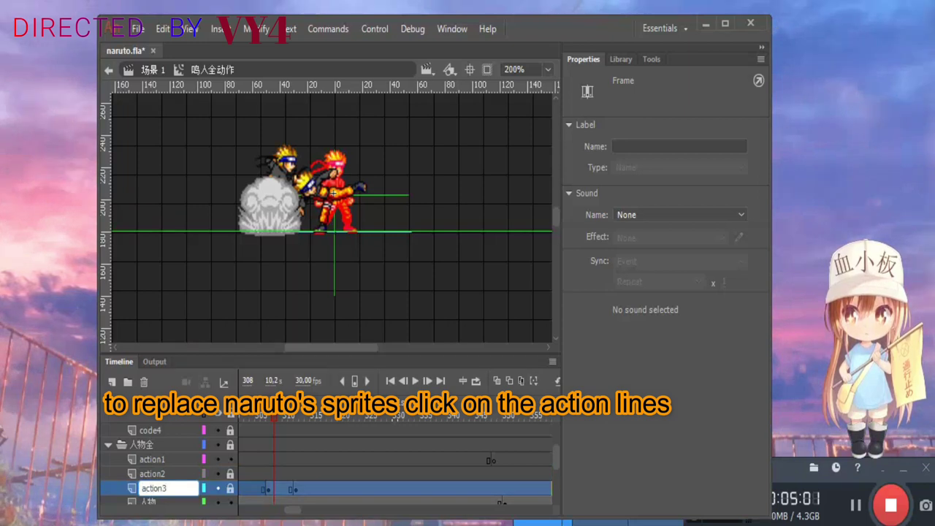
Rename the 特效, 人物 and 背后特效 layers as action3, action4 and action5
text(action3)
key(Tab)
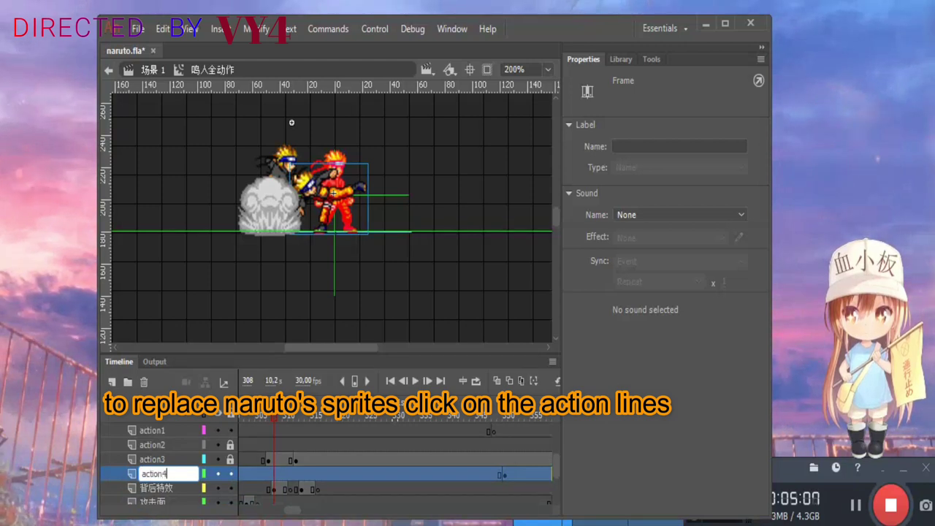
text(action4)
key(Tab)
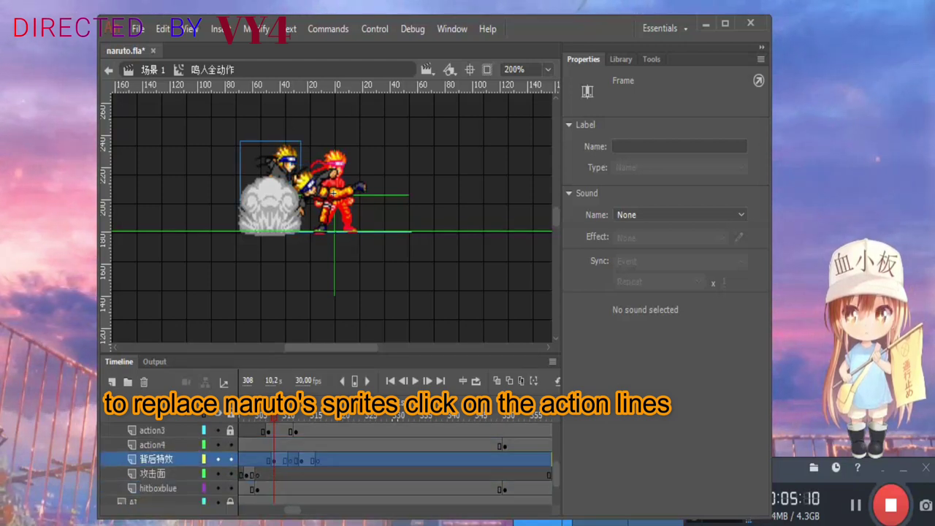
text(ac)
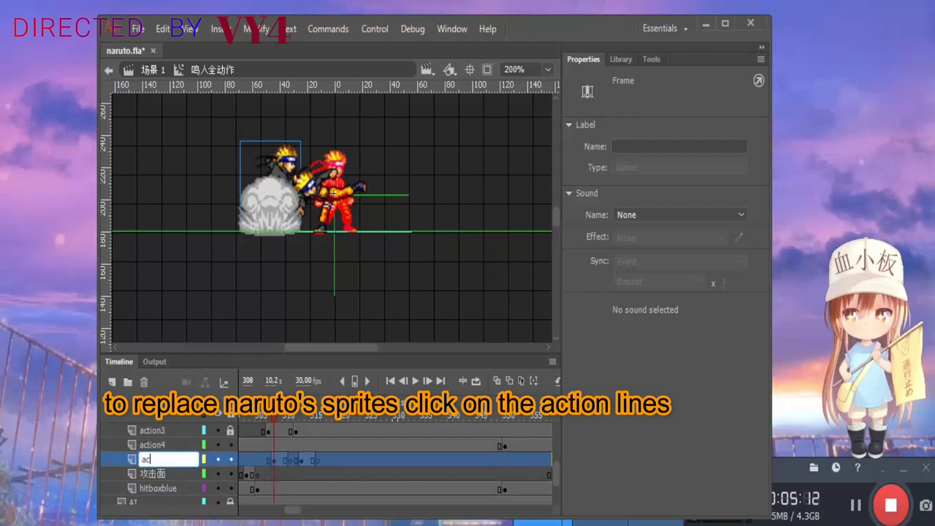
text(tion5)
key(Tab)
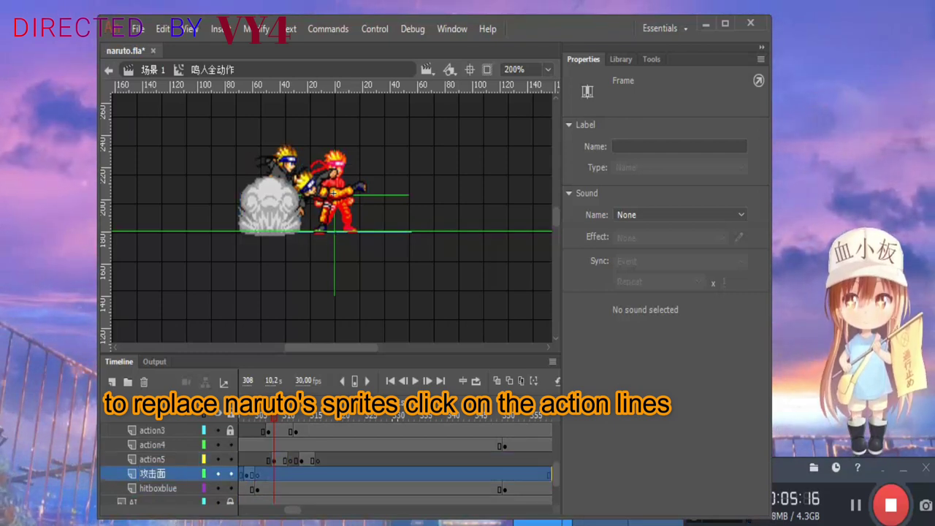
Inspect the instance name of the hitbox clip on the 攻击面 layer at frame 303, and go to that layer's keyframe at 297
click(247, 474)
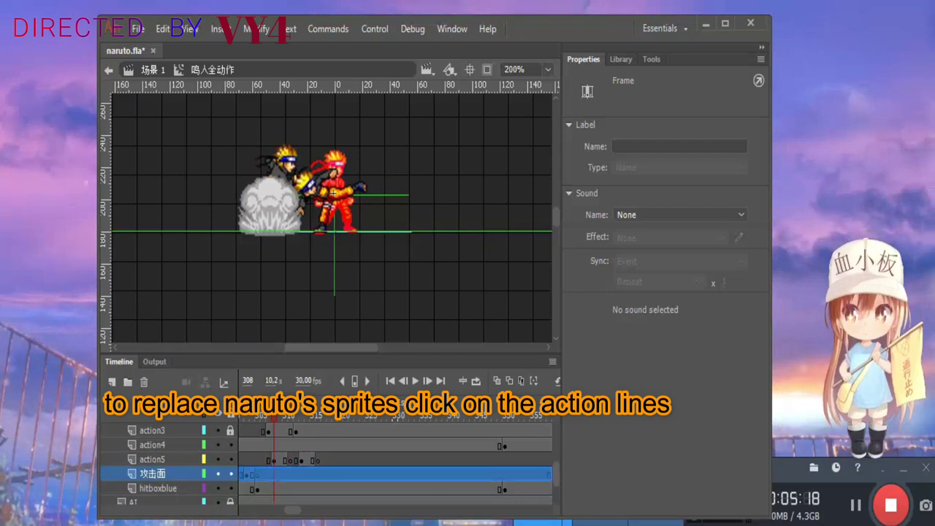
click(347, 198)
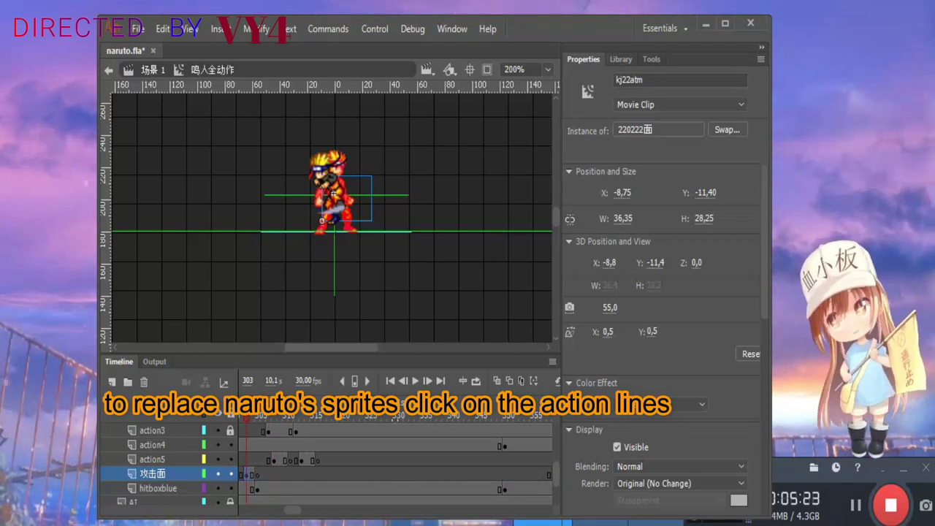
drag(646, 80, 632, 80)
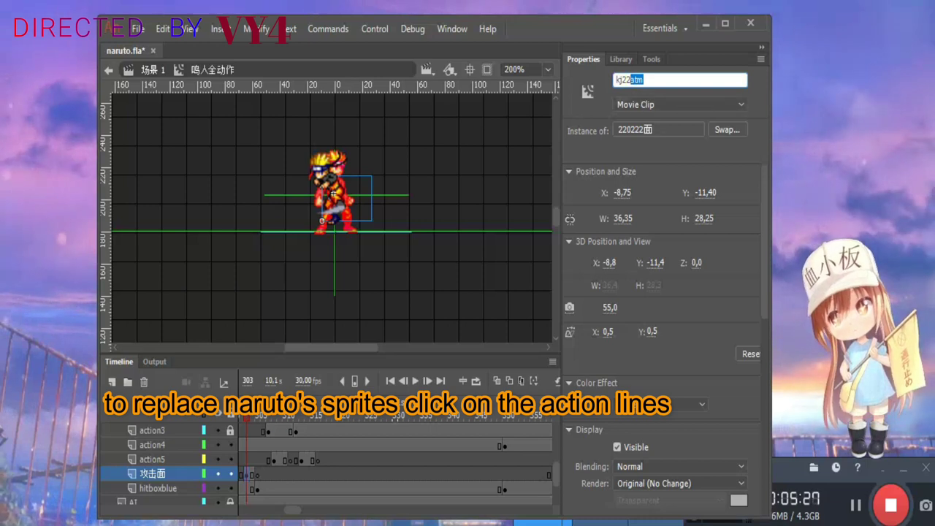
click(654, 80)
drag(292, 510, 288, 510)
click(339, 475)
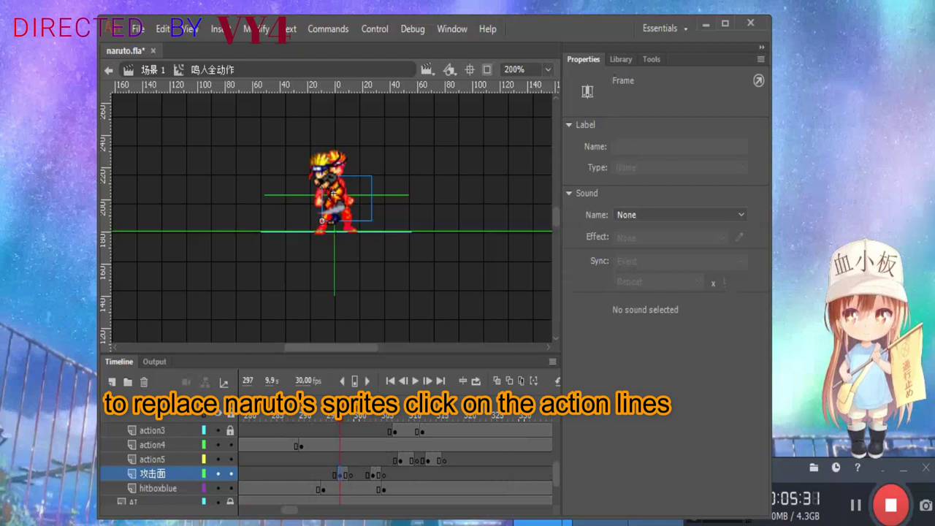
Lock the action1, action4 and action5 layers
click(152, 445)
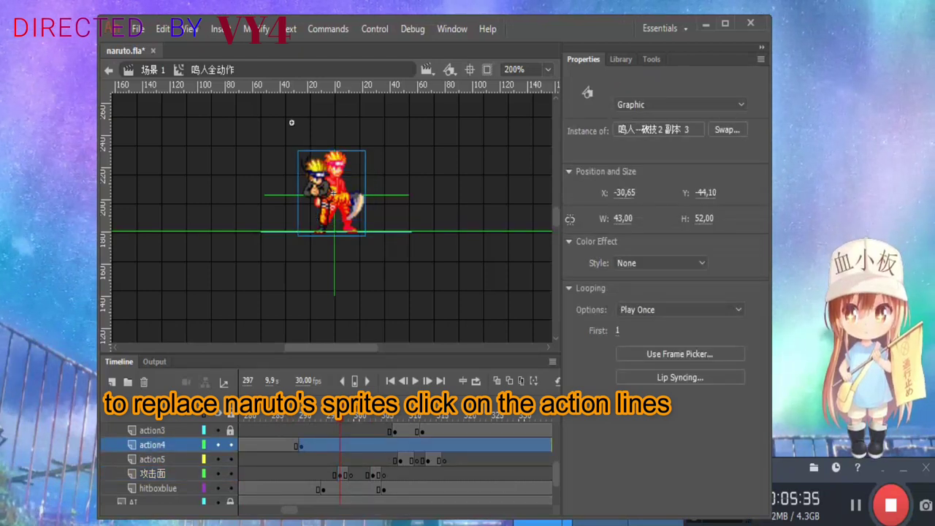
scroll(153, 467, up, 2)
click(152, 501)
scroll(153, 467, down, 1)
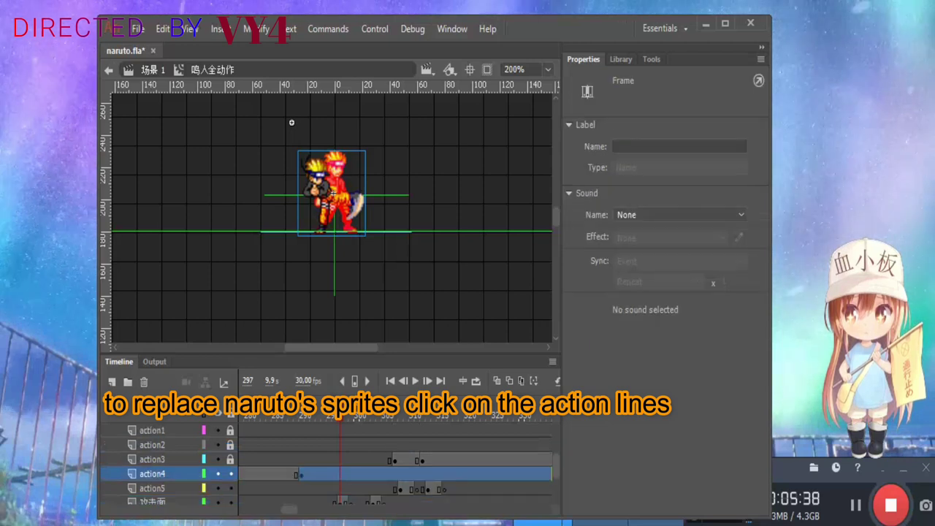
scroll(329, 464, down, 2)
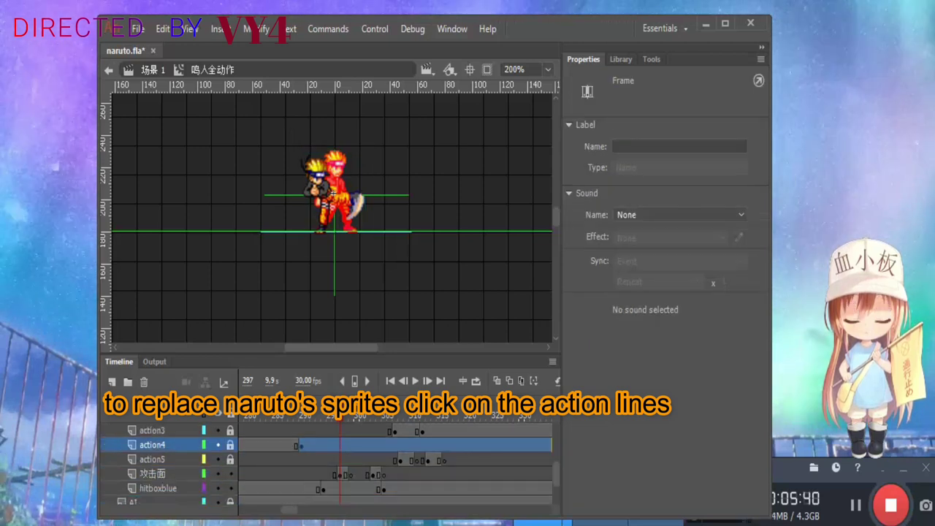
Rename the 攻击面 layer as hitboxred
click(153, 473)
double_click(152, 473)
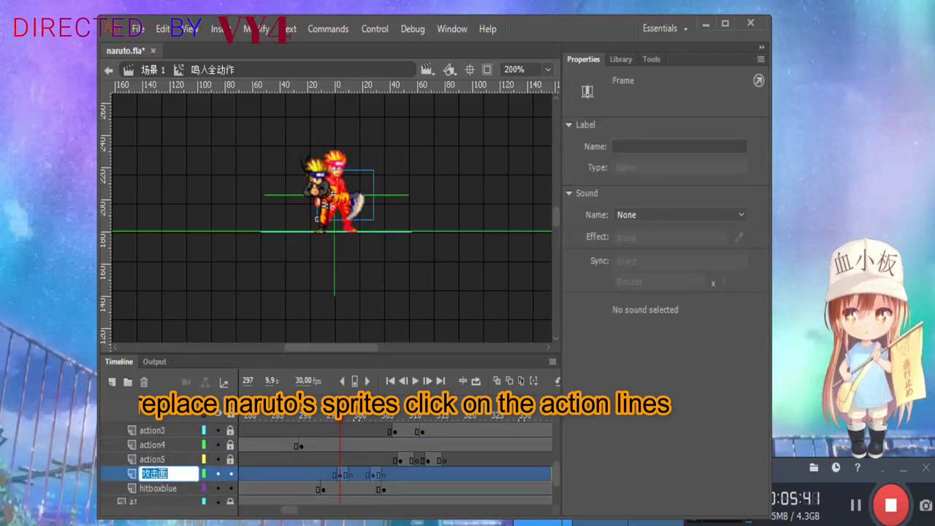
text(hitbox)
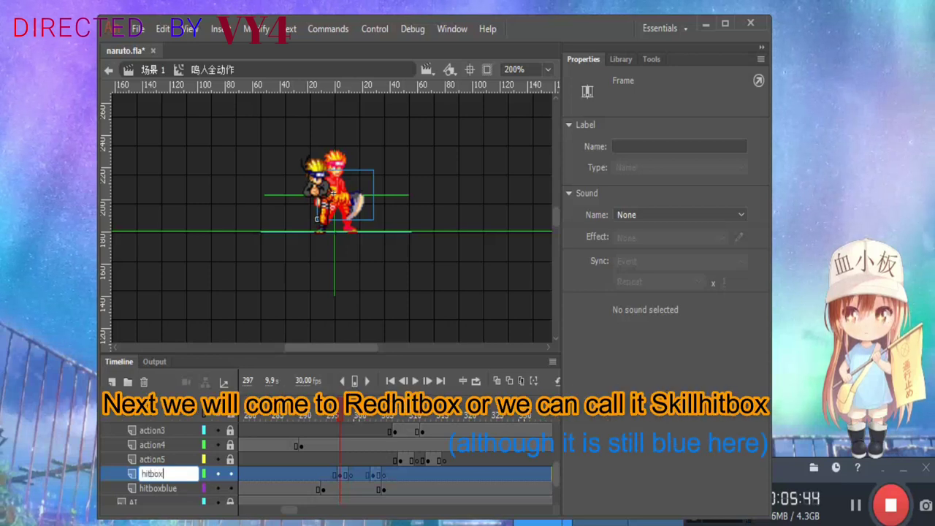
text(red)
key(Return)
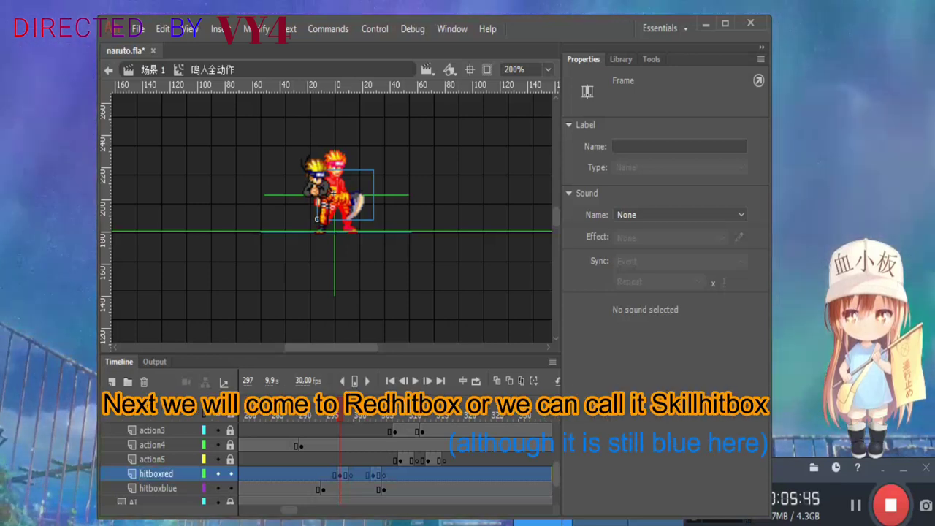
Select the hitbox clip on the hitboxred layer at frame 297 and examine its instance name and the layer's neighbours
click(341, 475)
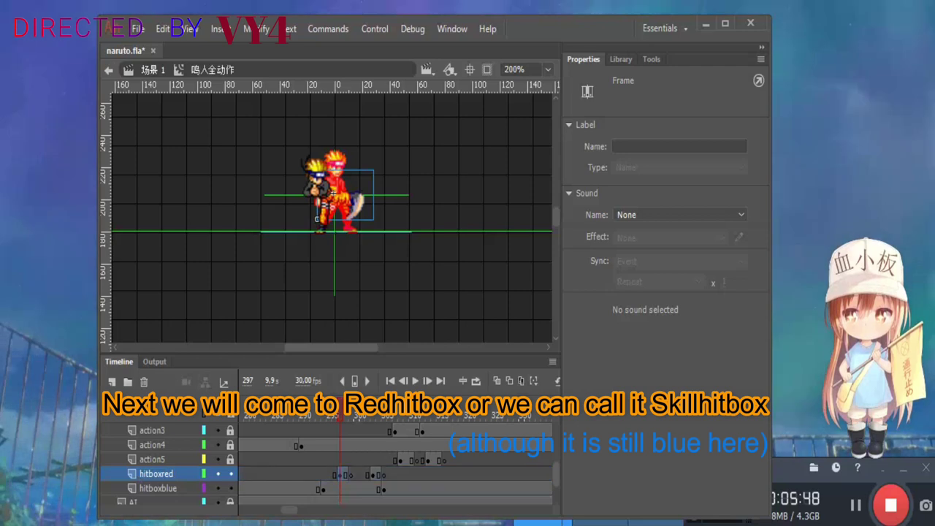
click(358, 187)
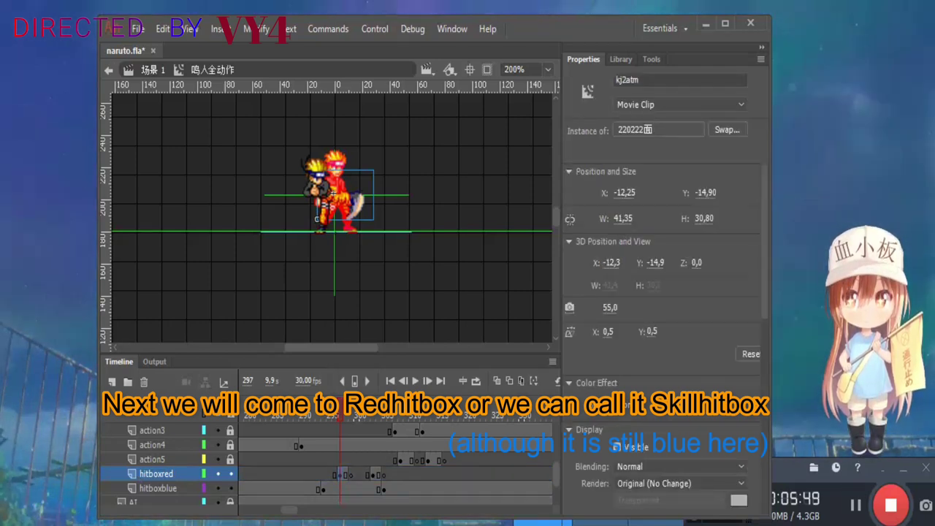
scroll(329, 460, down, 2)
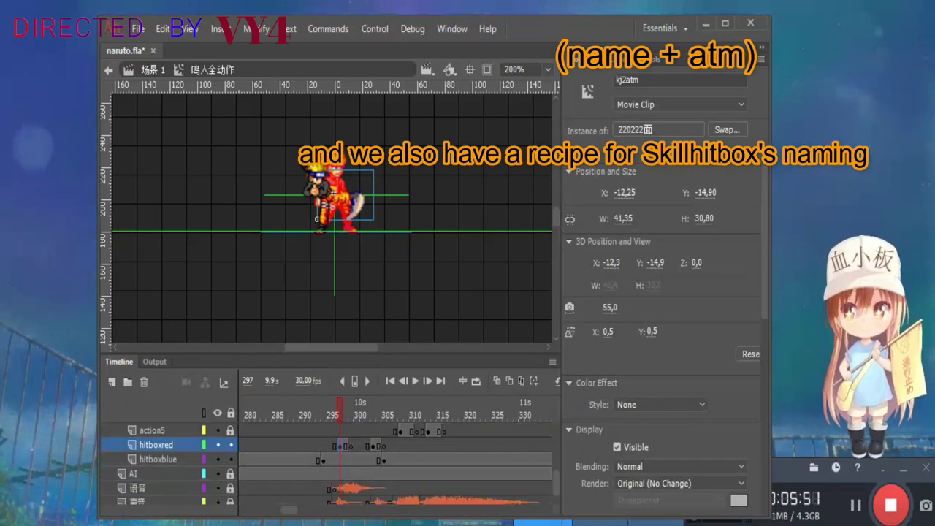
scroll(328, 460, up, 2)
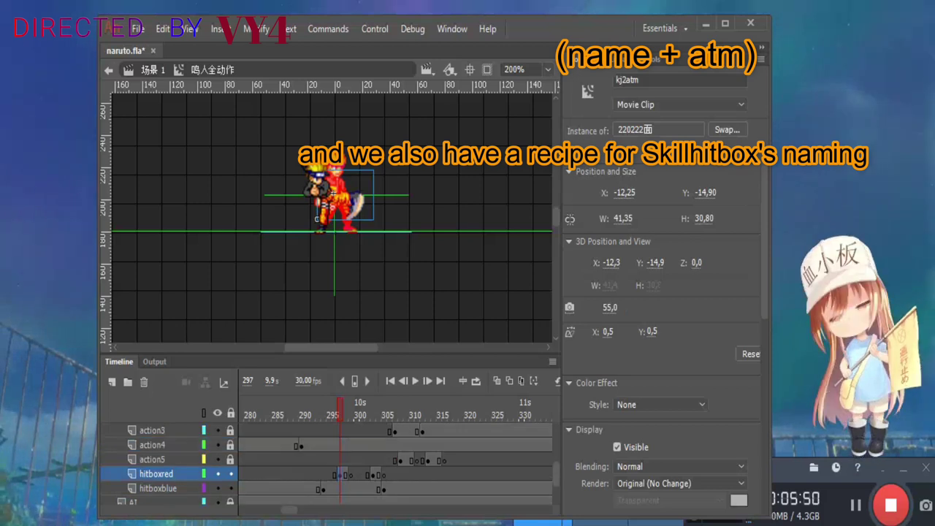
scroll(329, 460, down, 2)
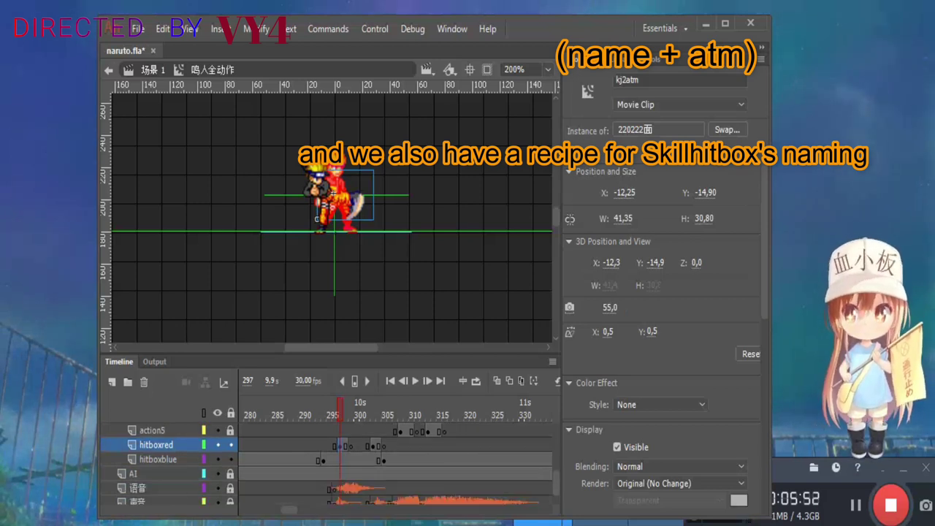
scroll(329, 460, up, 2)
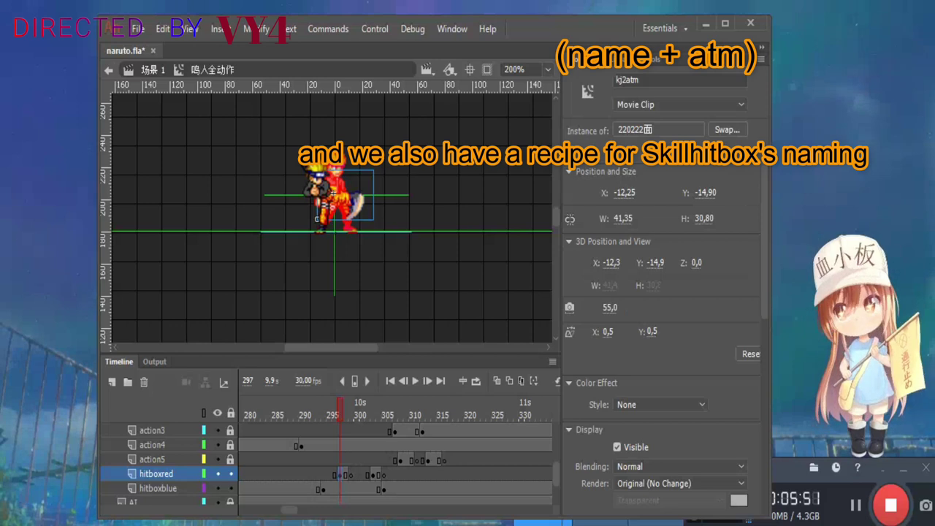
scroll(329, 460, down, 2)
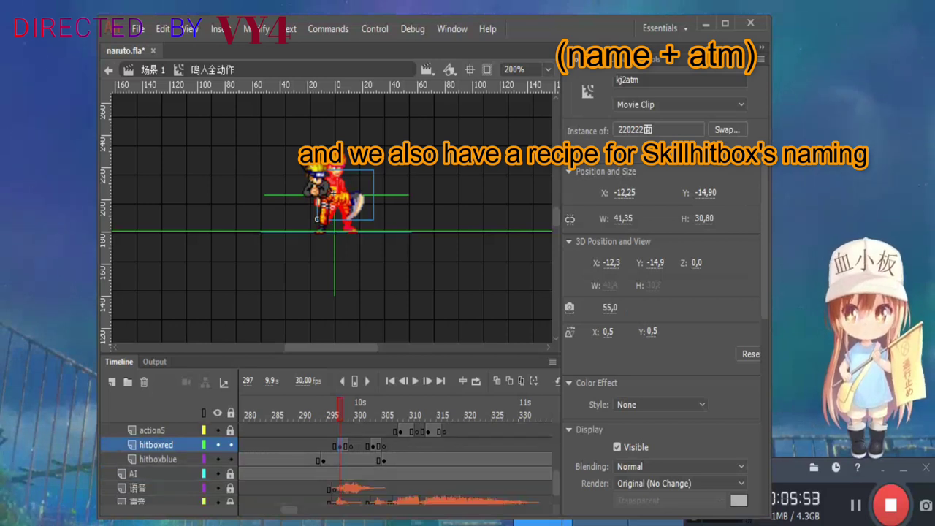
scroll(328, 460, up, 2)
scroll(329, 460, down, 2)
scroll(329, 460, up, 2)
scroll(329, 461, down, 2)
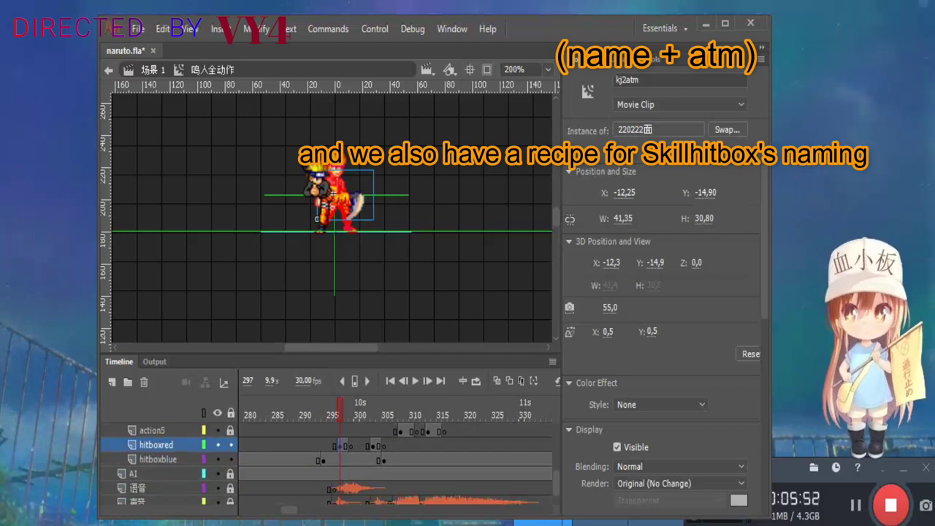
Lock the hitboxred and hitboxblue layers, and go to frame 2 on the AI layer
drag(230, 445, 231, 460)
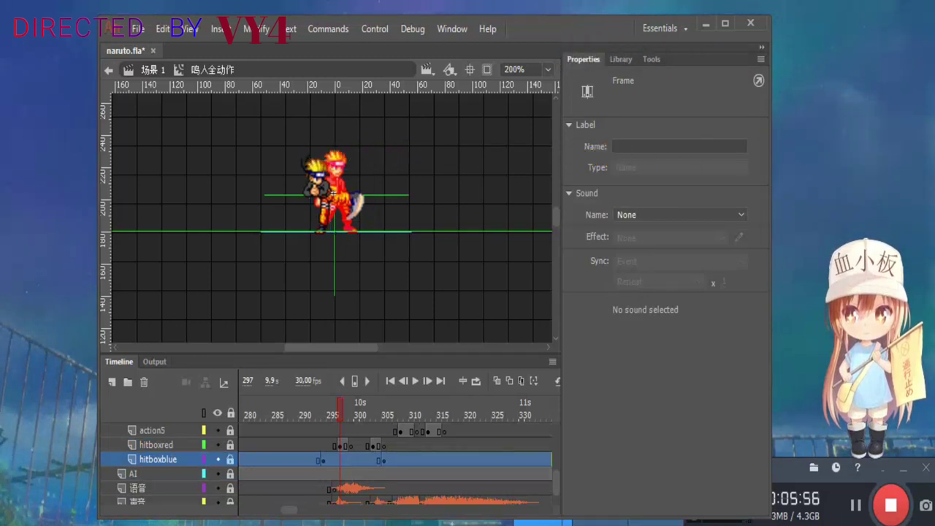
click(133, 475)
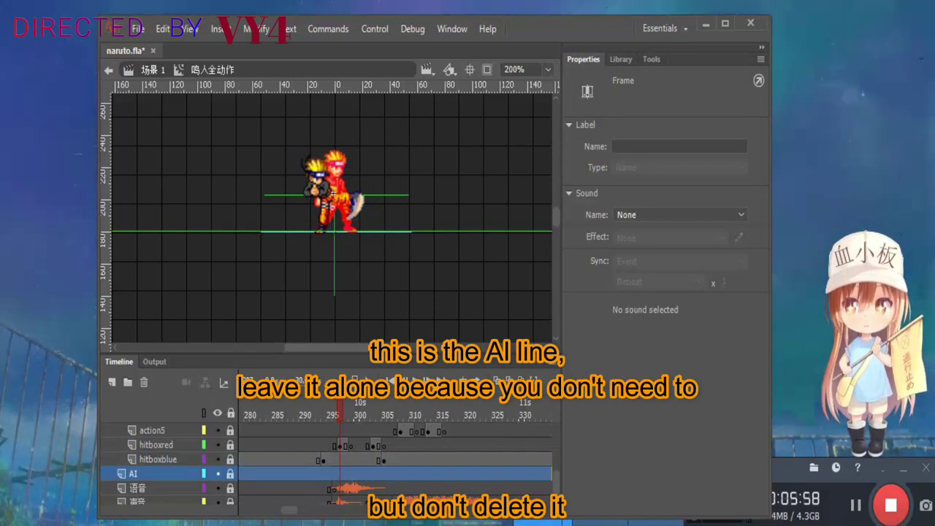
drag(289, 510, 247, 510)
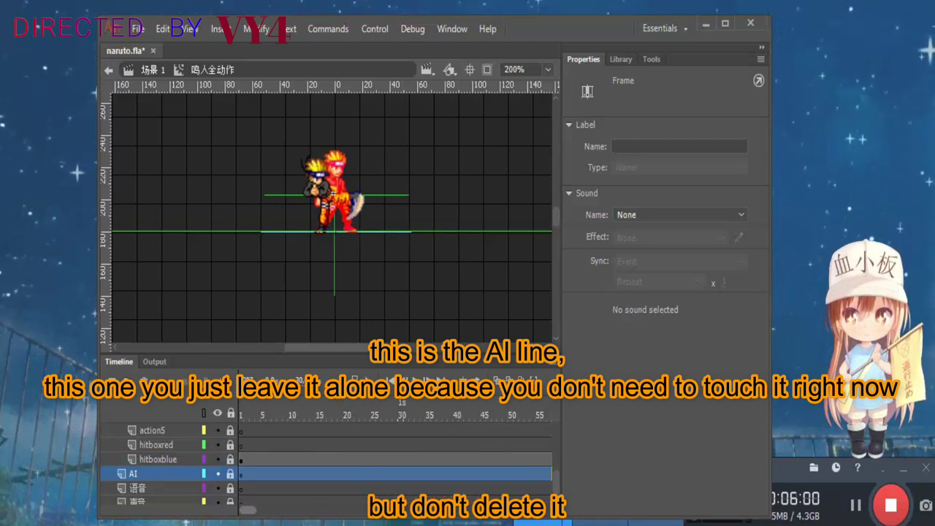
click(263, 489)
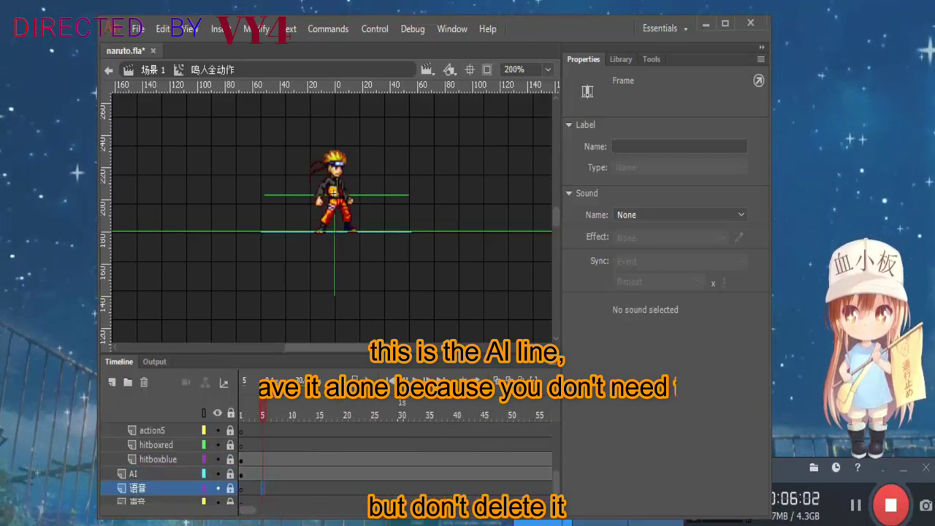
click(246, 474)
Rename the 语音 layer as sound1 and the 声音 layer as sound2
click(138, 489)
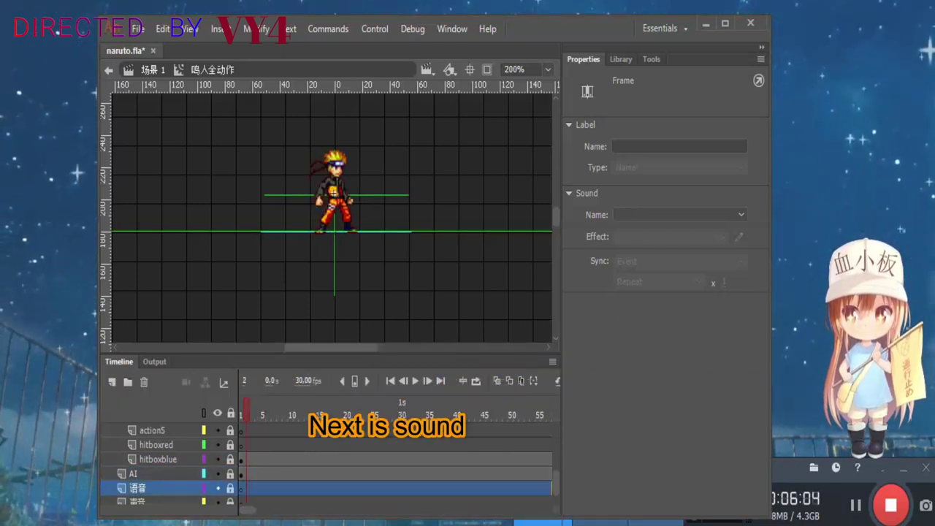
scroll(138, 489, down, 2)
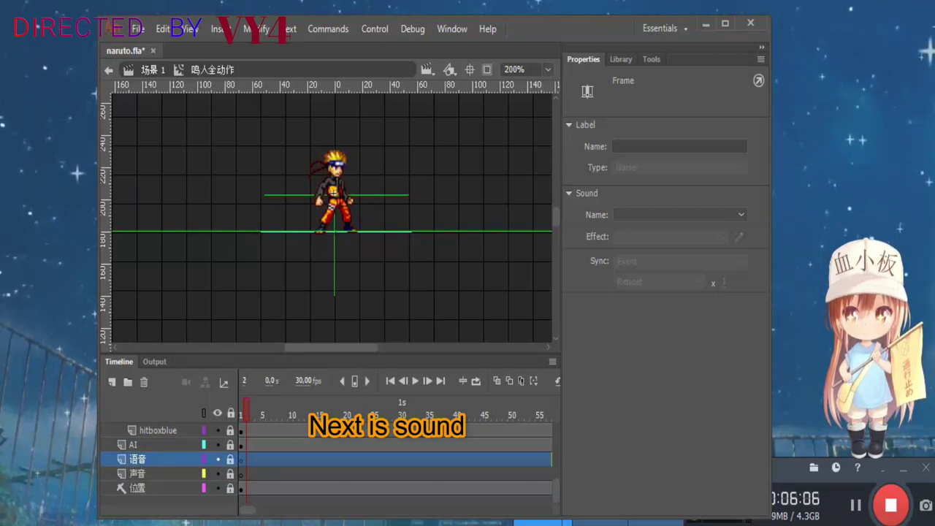
double_click(137, 460)
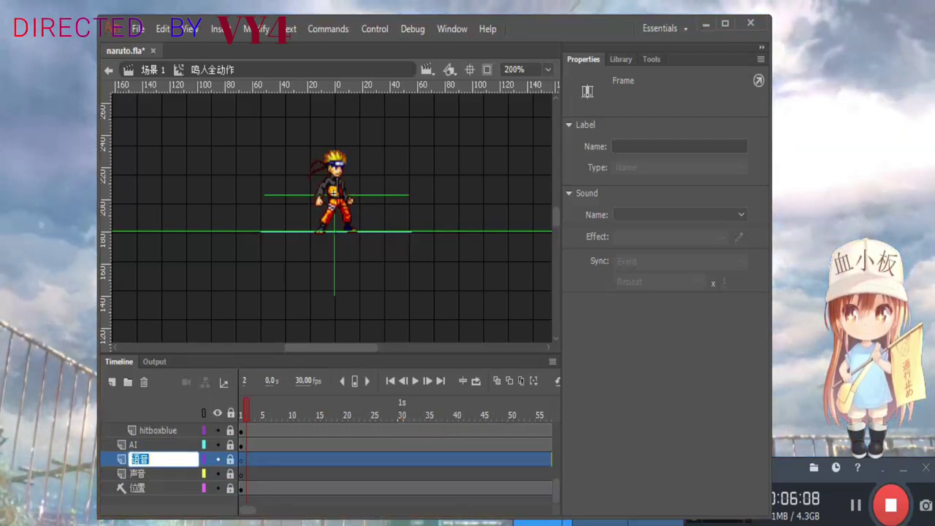
text(sound1)
key(Tab)
text(sou)
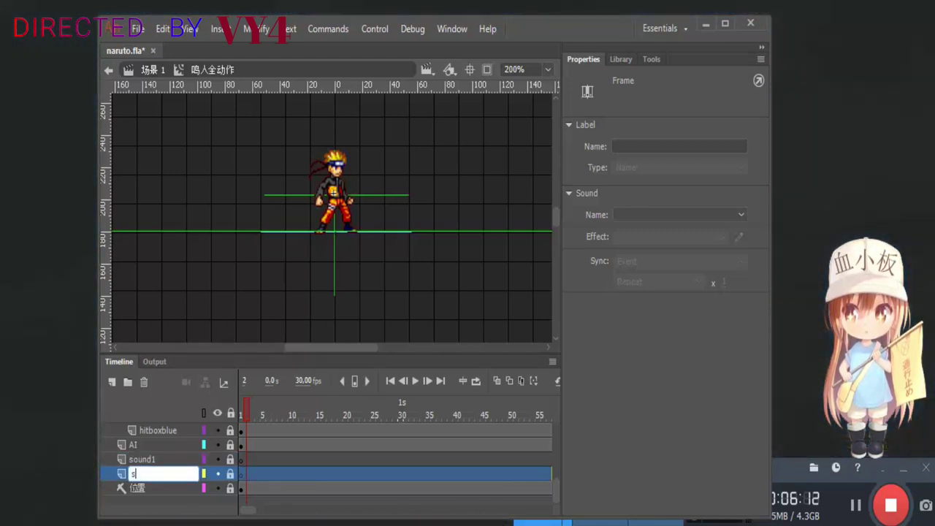
text(nd2)
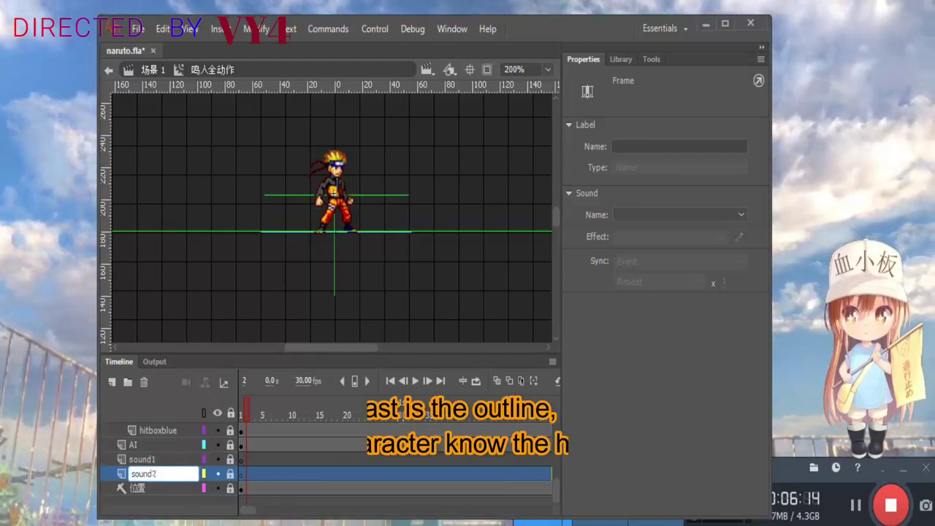
click(137, 488)
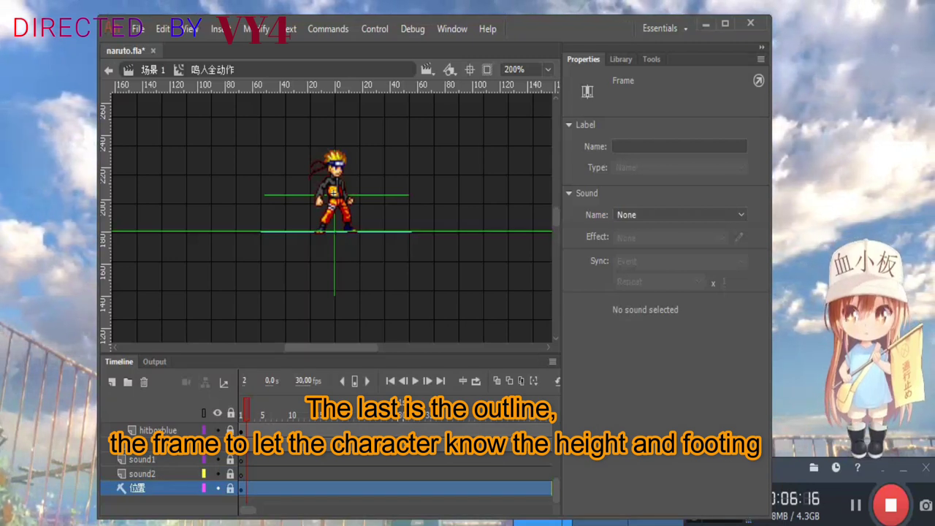
Deselect the 位置 layer's frame and unlock all layers of the 鸣人全动作 timeline
click(444, 281)
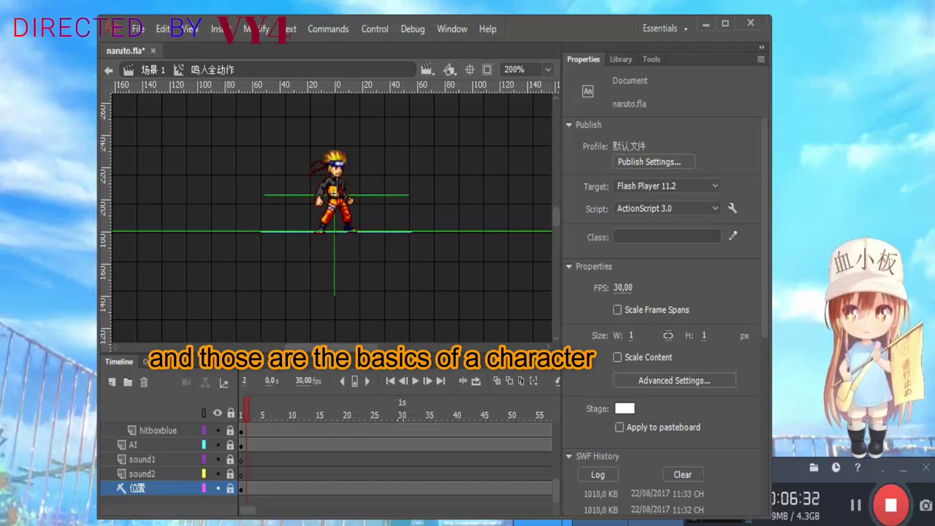
scroll(329, 460, up, 5)
scroll(329, 460, down, 1)
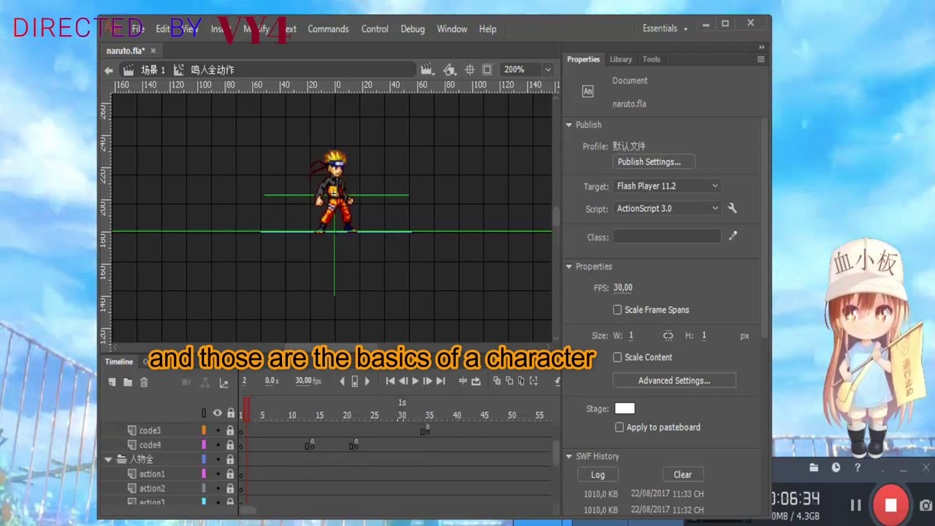
click(231, 414)
Examine the frame script at frame 14 of the code4 layer, and close the script editor
click(313, 445)
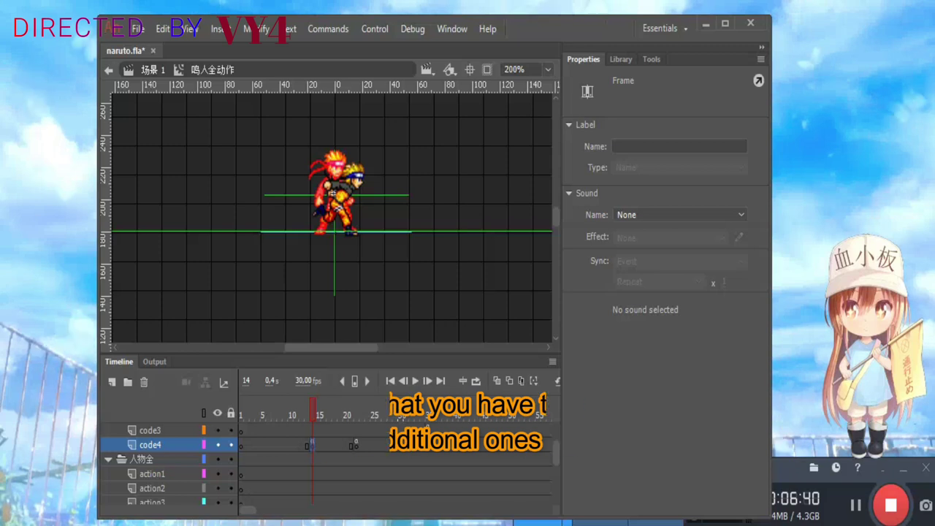
key(F9)
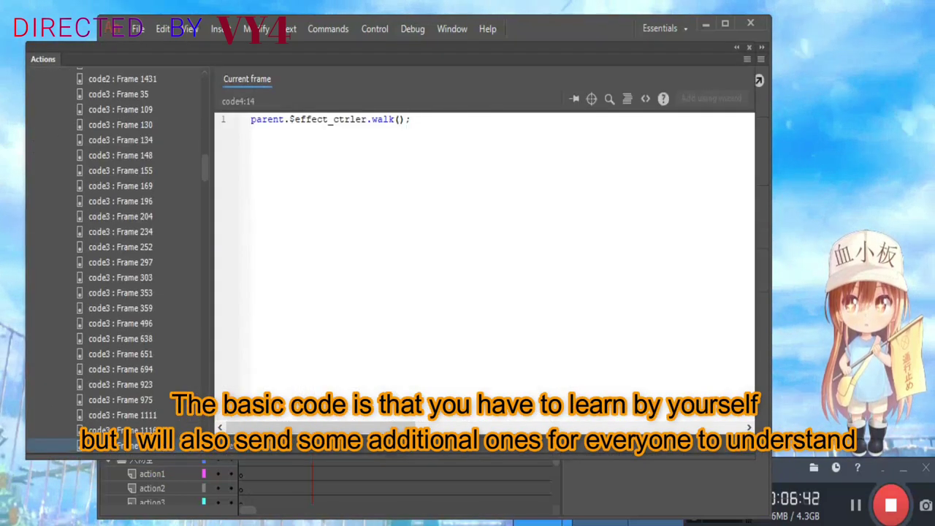
key(ctrl+a)
click(383, 120)
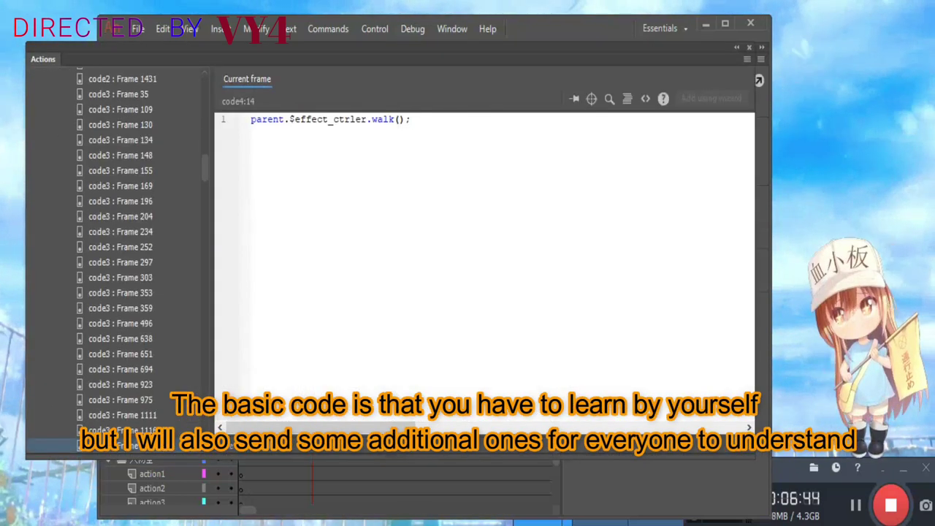
key(F9)
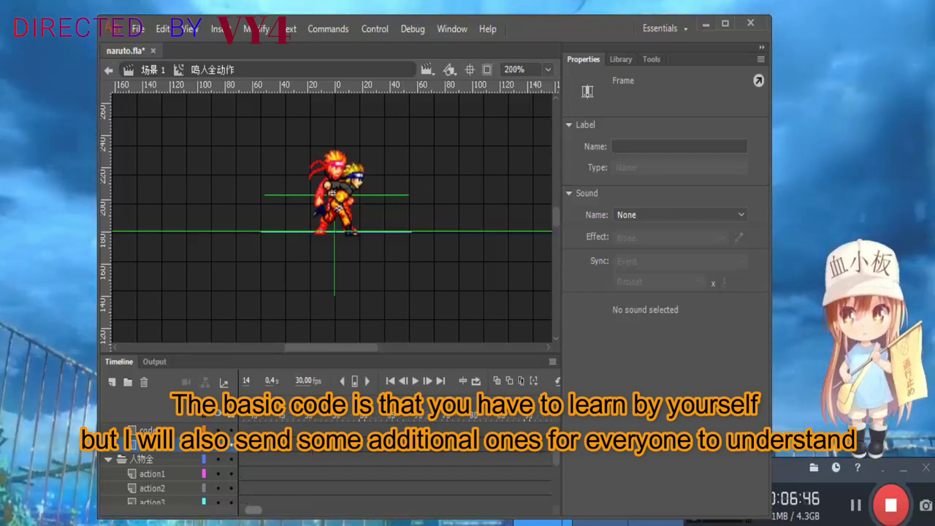
Examine the frame script at frame 79 of the code2 layer, and close the script editor
scroll(398, 471, up, 3)
click(417, 475)
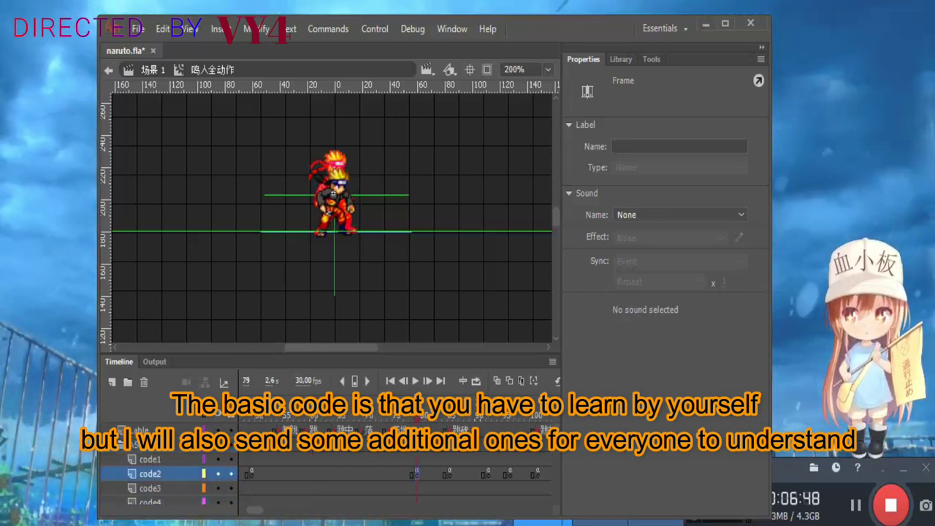
key(F9)
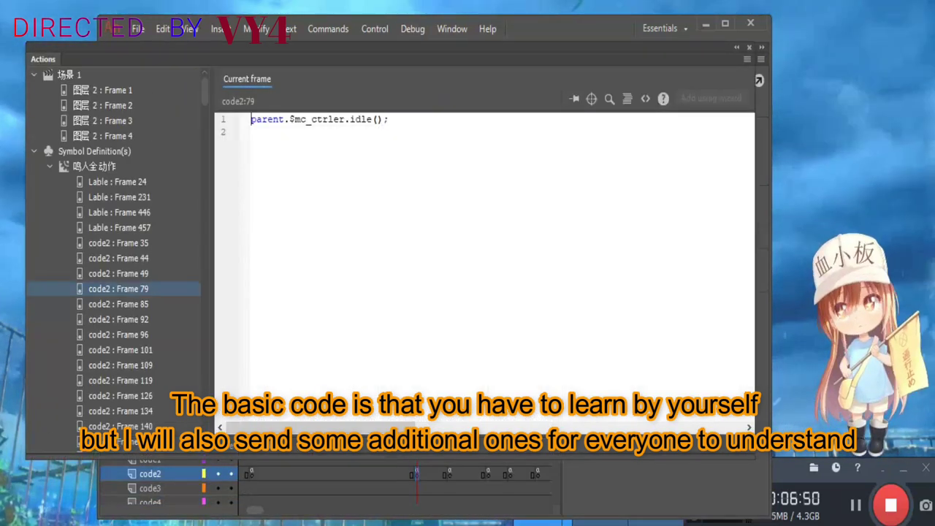
key(F9)
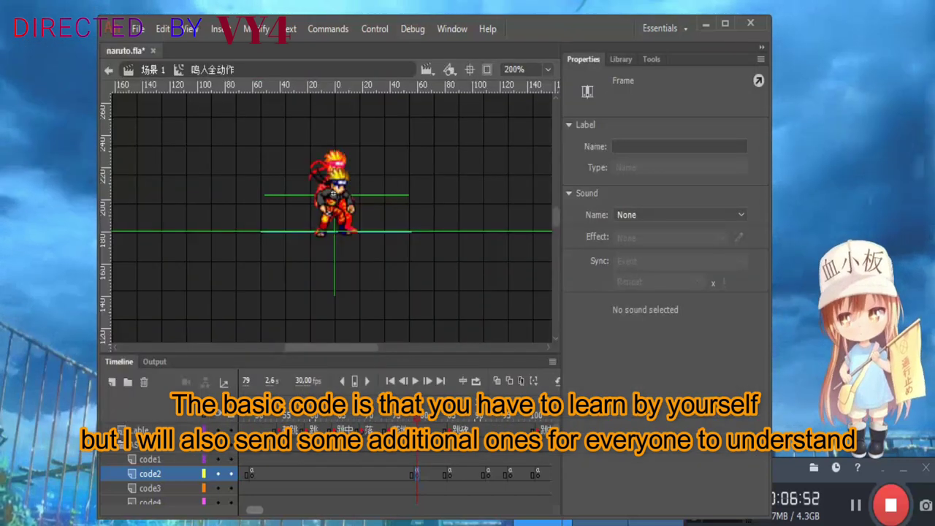
Find the 砍技2 label and examine the code3 script at frame 297, then return to the start of the timeline
drag(255, 510, 289, 510)
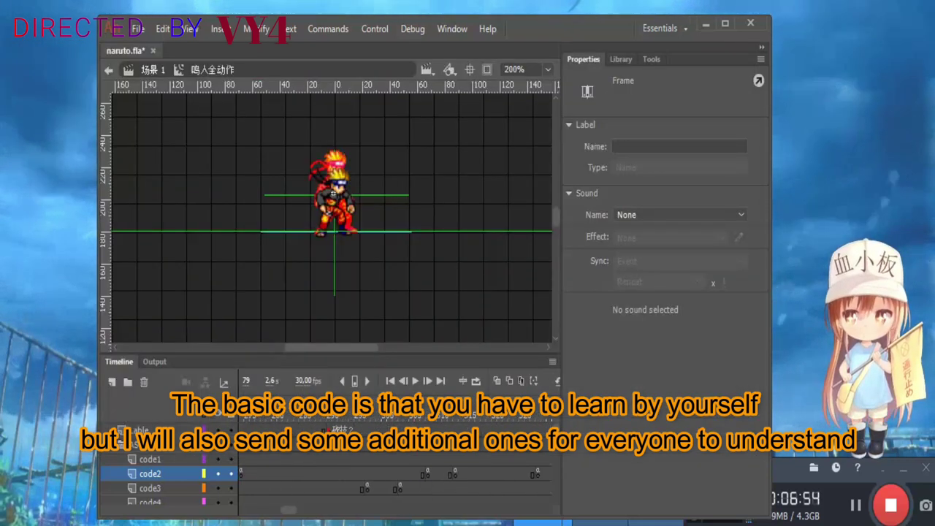
click(329, 430)
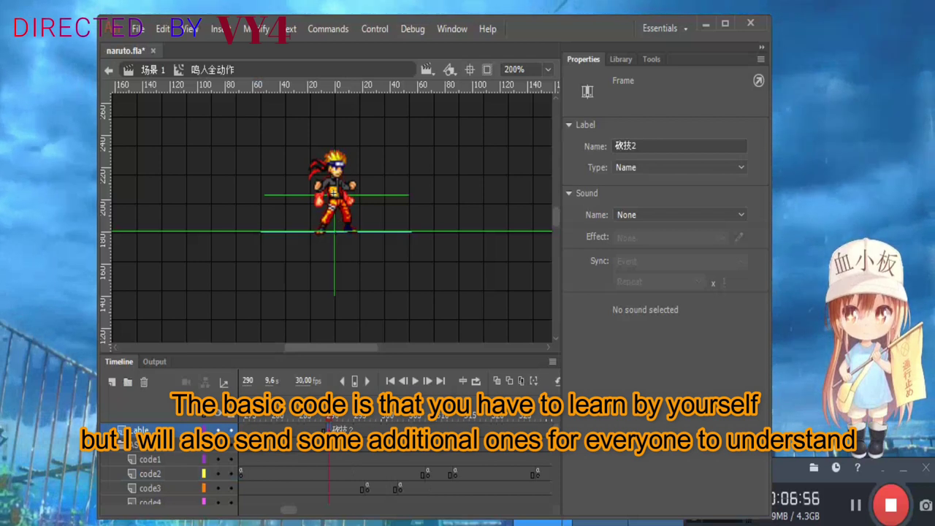
click(365, 488)
key(F9)
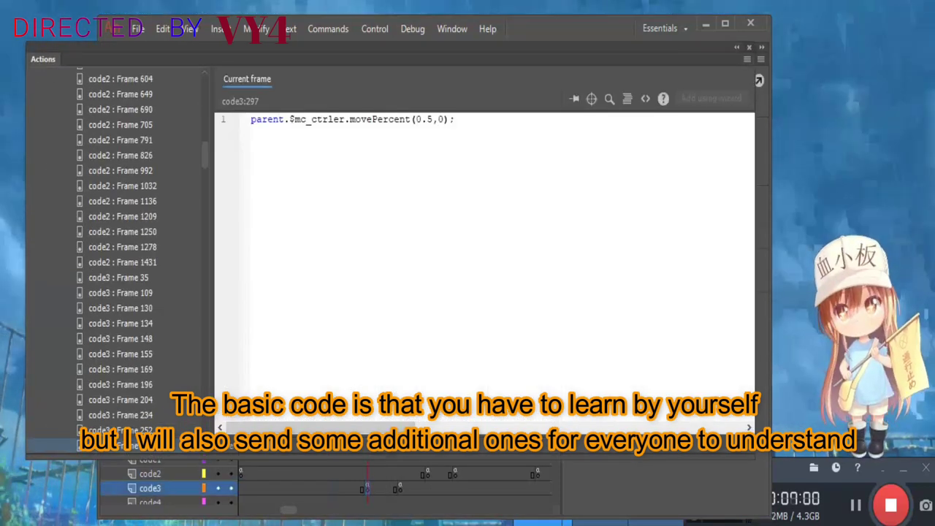
key(F9)
drag(289, 510, 248, 510)
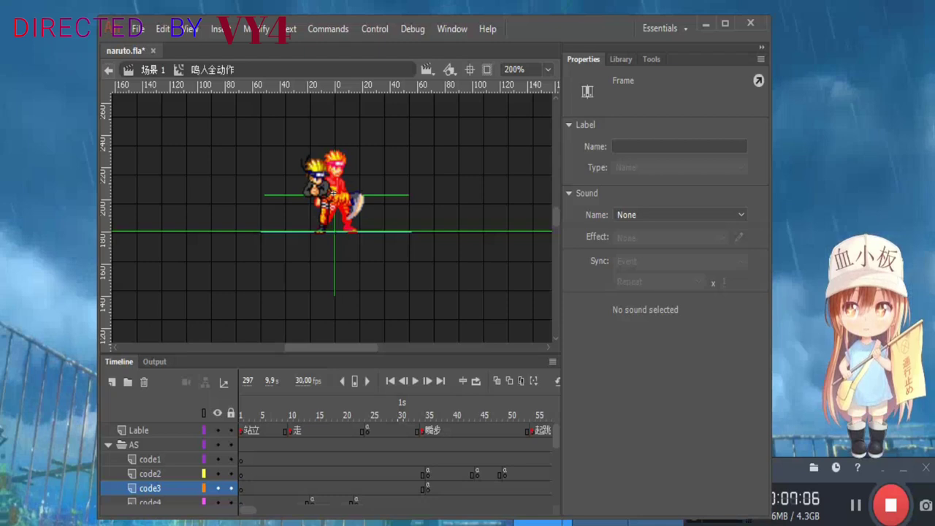
Return to the main timeline 场景 1 and open the frame script at frame 2 of the 图层 2 layer
click(153, 69)
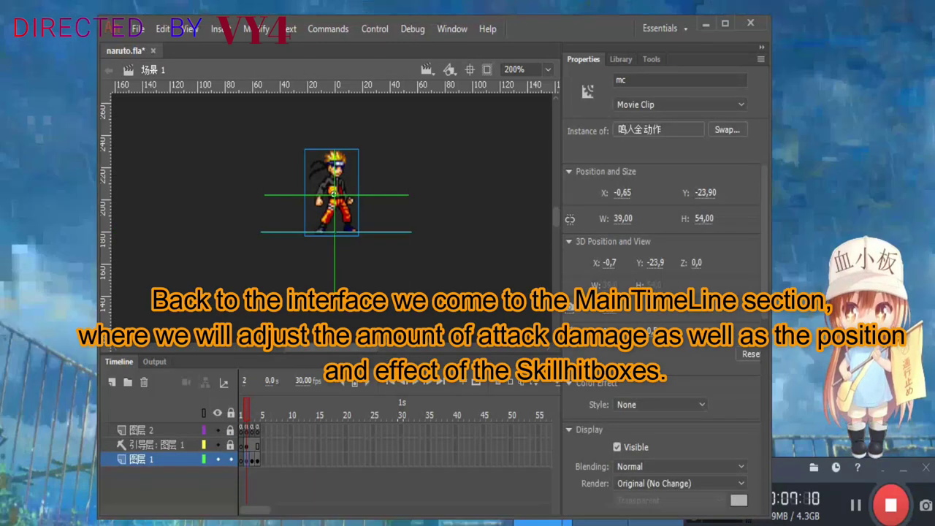
click(247, 432)
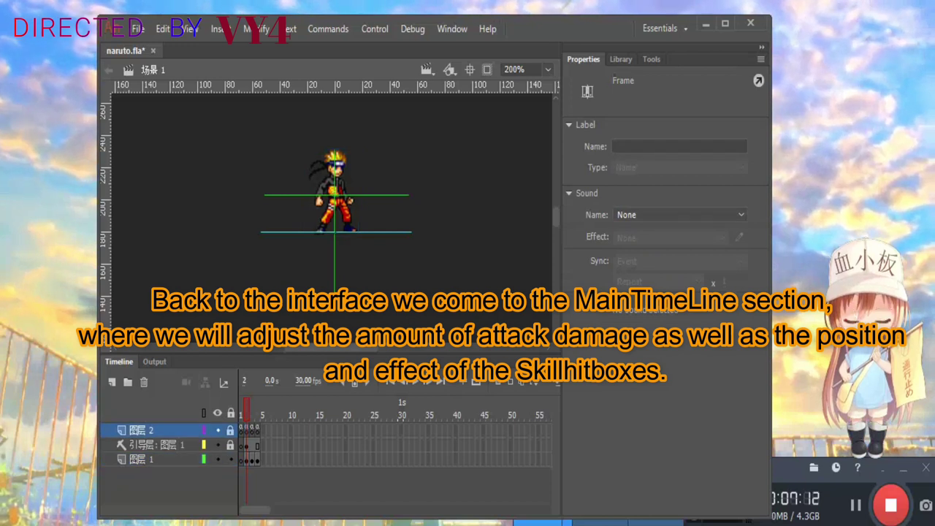
click(247, 460)
click(438, 285)
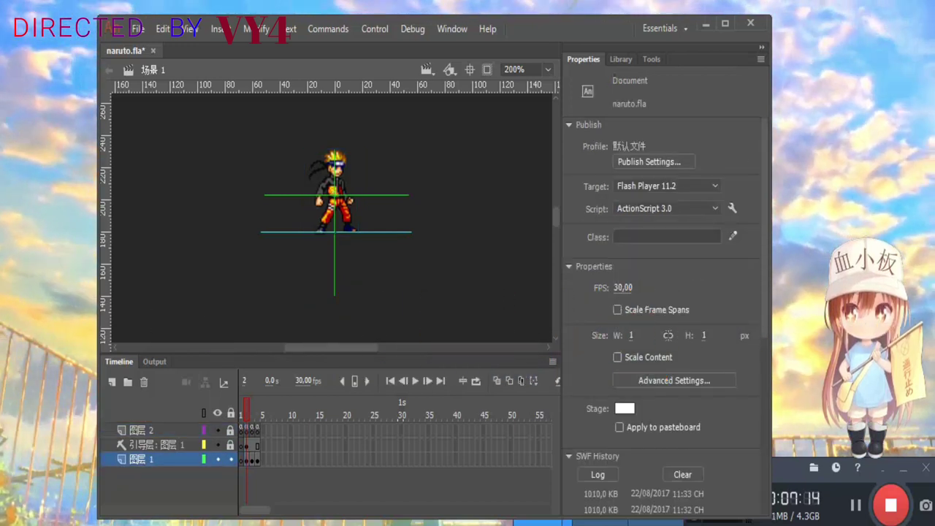
click(247, 432)
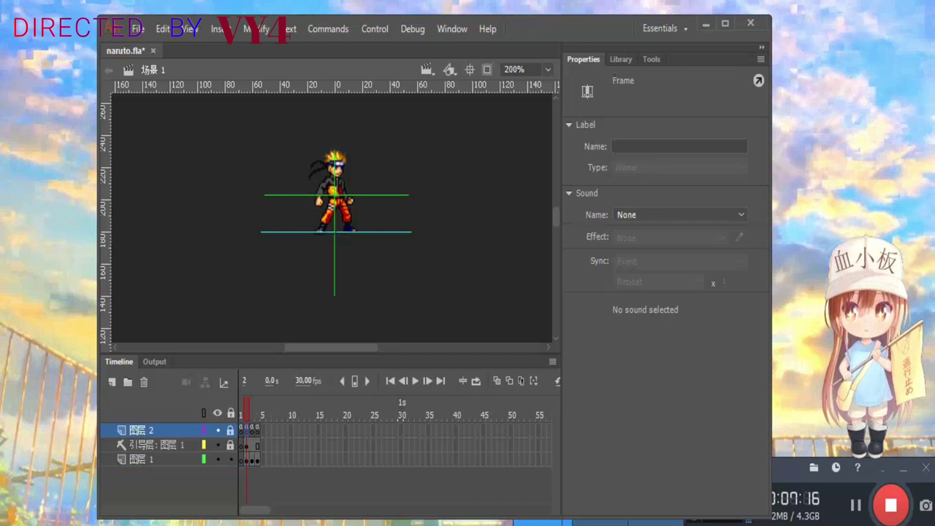
key(F9)
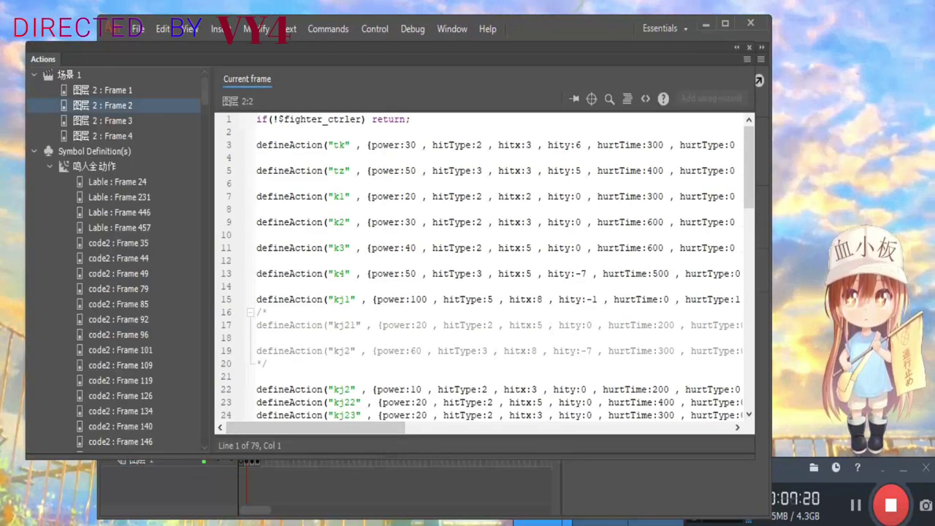
Read through the whole 图层 2 frame 2 script, from the attack definitions to the fighter's speed, jump and defence settings
scroll(482, 267, down, 15)
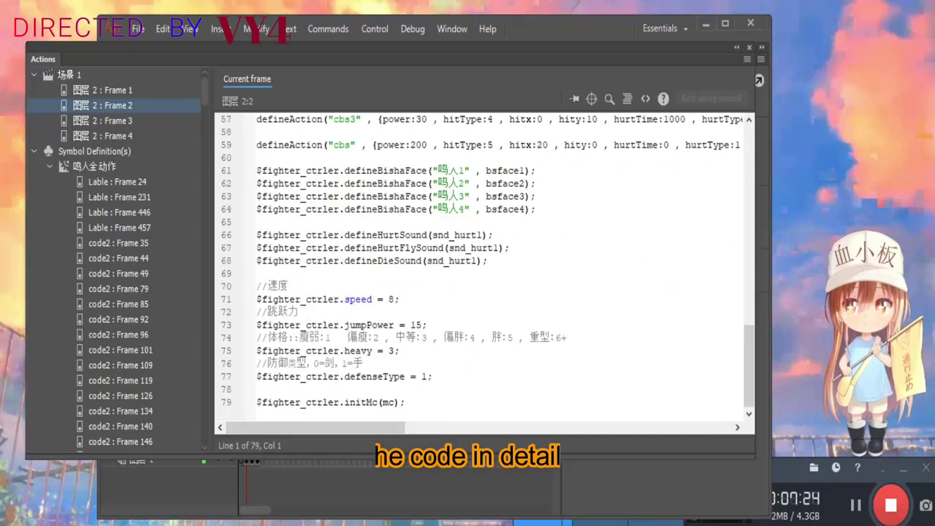
scroll(482, 267, up, 18)
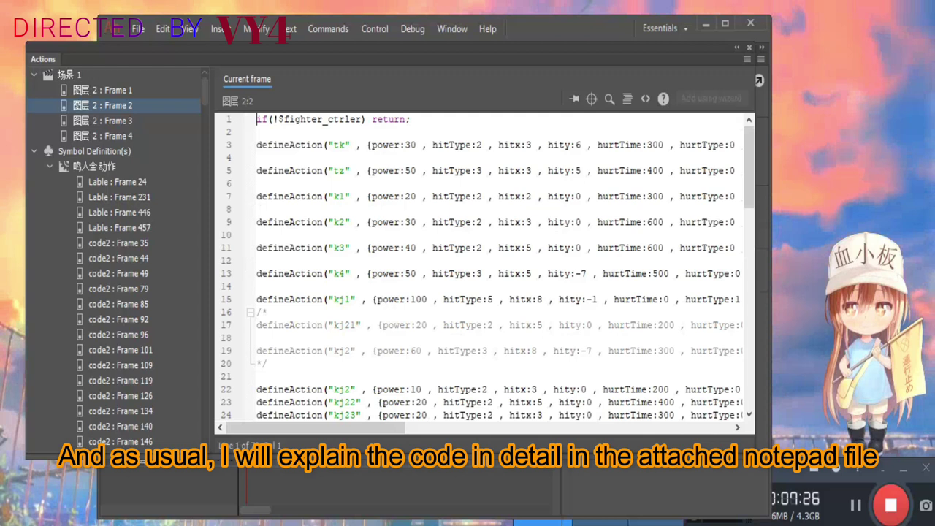
scroll(482, 267, down, 5)
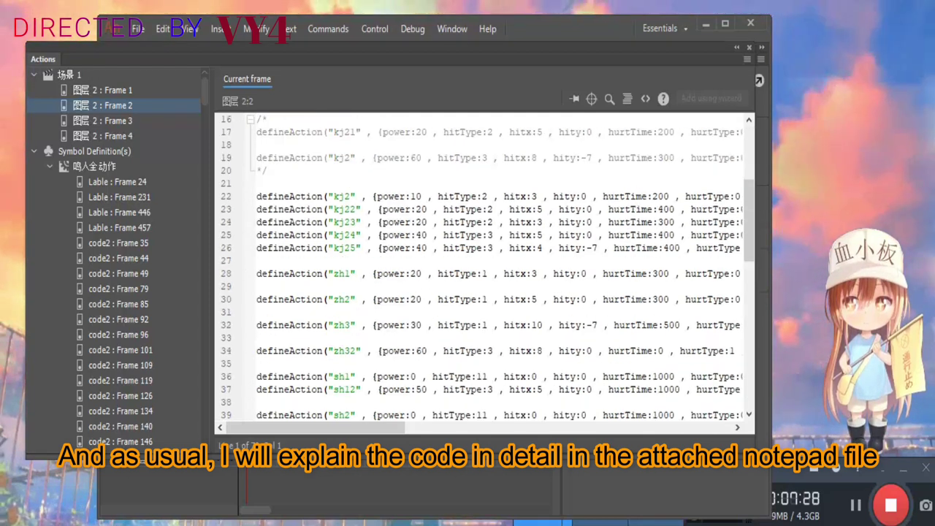
scroll(482, 267, up, 4)
scroll(482, 267, up, 1)
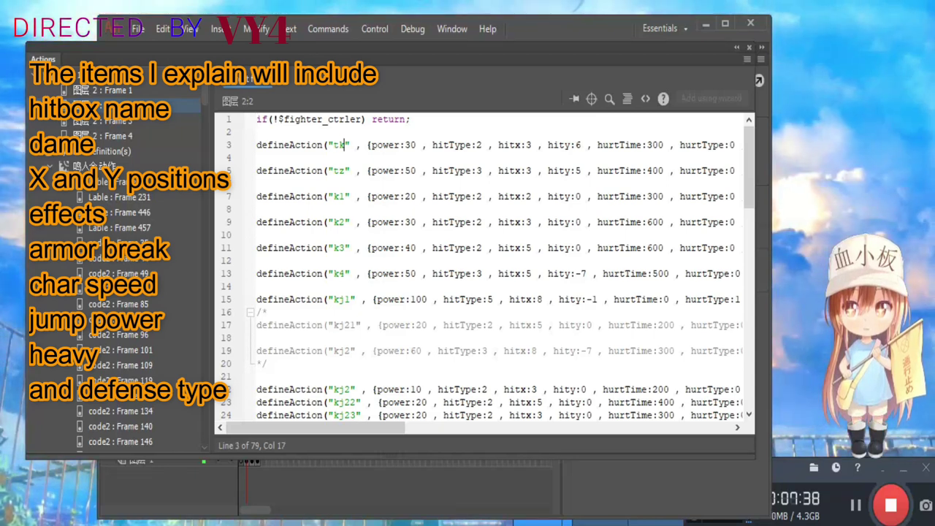
Examine the tk attack definition's hitbox name, power, hitType, hitx and hity parameters, comparing its power with that of kj1
key(shift+Up)
key(shift+Down)
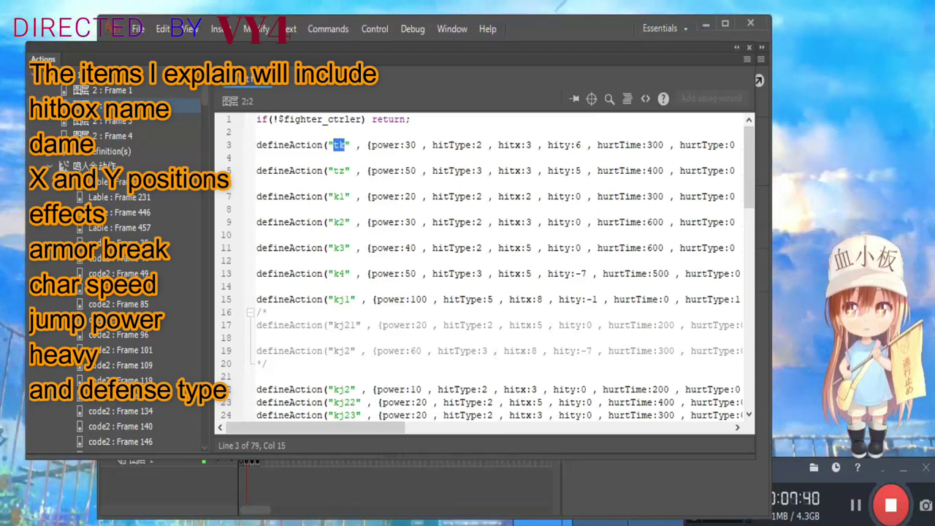
click(410, 145)
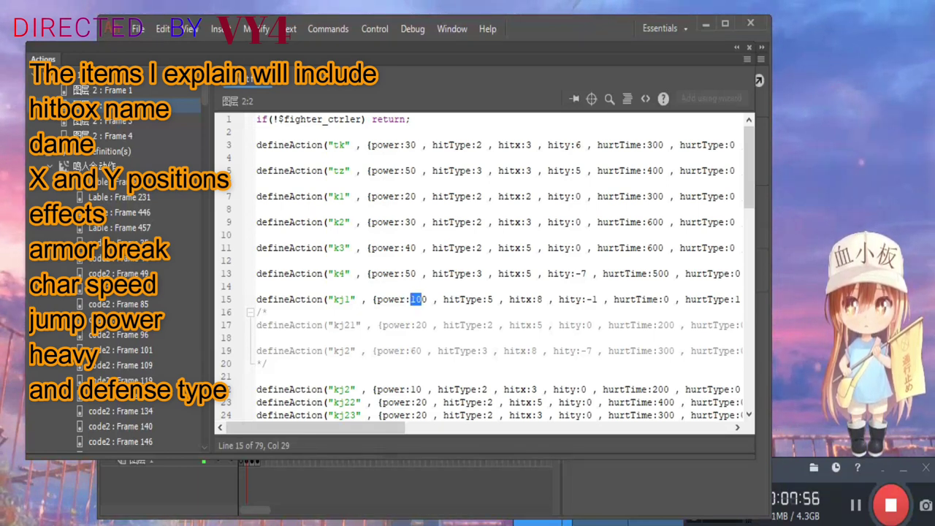
drag(482, 146, 428, 145)
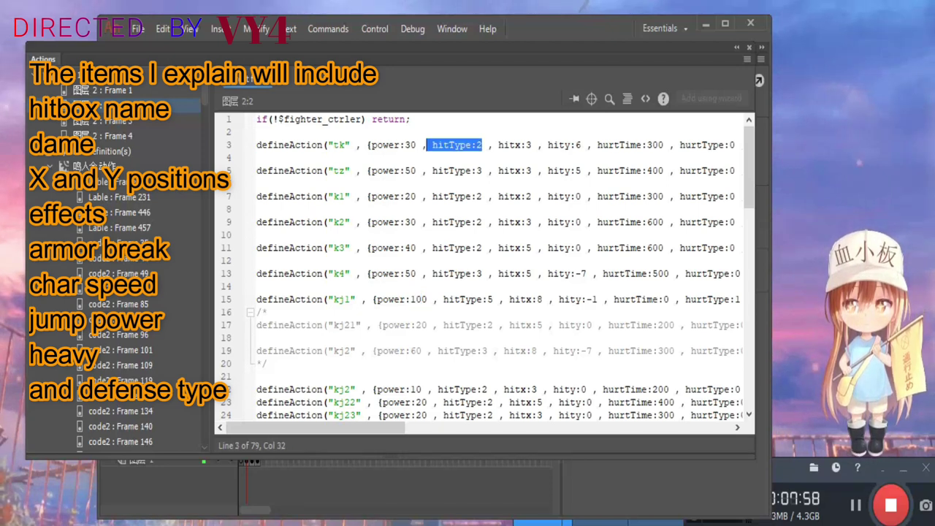
click(257, 210)
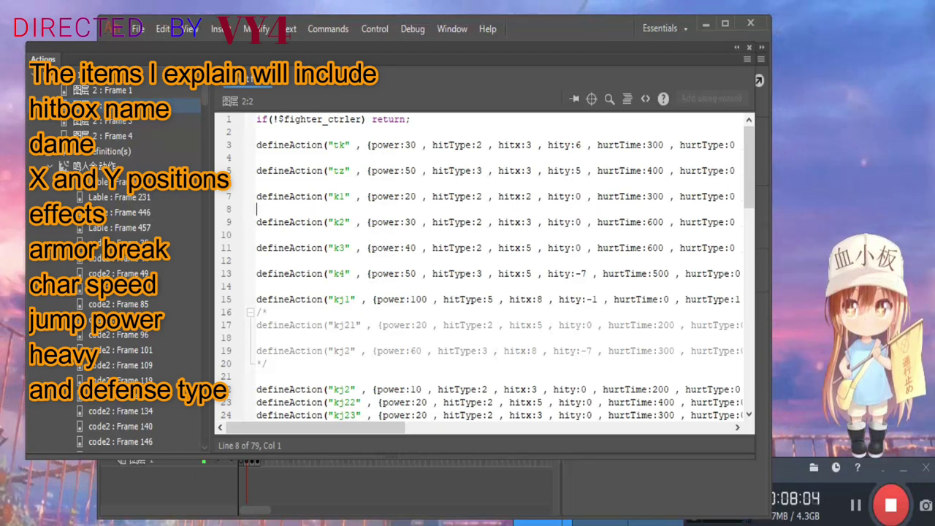
drag(498, 145, 581, 145)
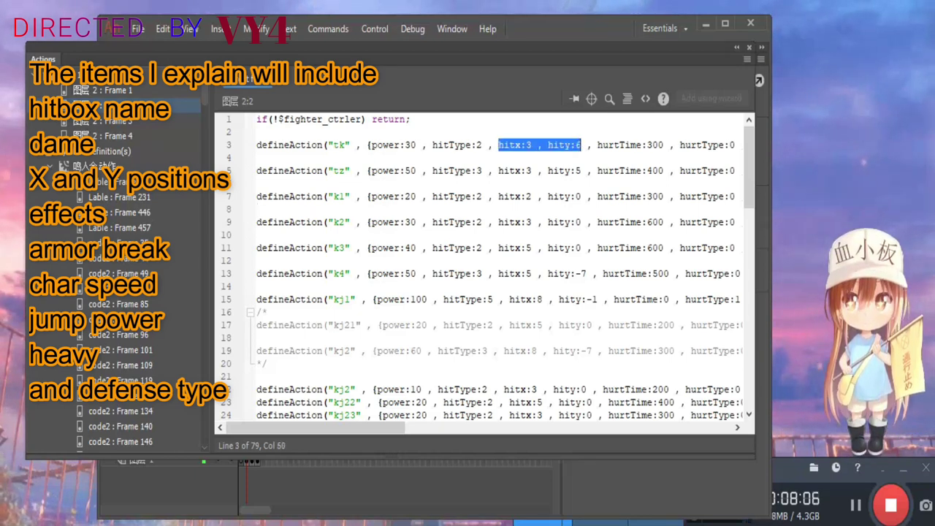
click(258, 132)
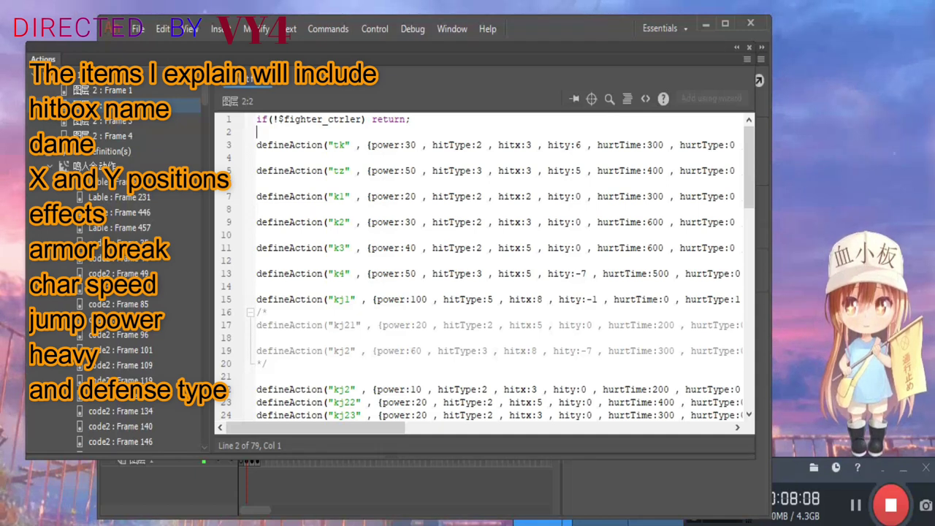
Examine the hurtTime, hurtType and isBreakDef parameters that complete the attack definitions
drag(315, 429, 394, 428)
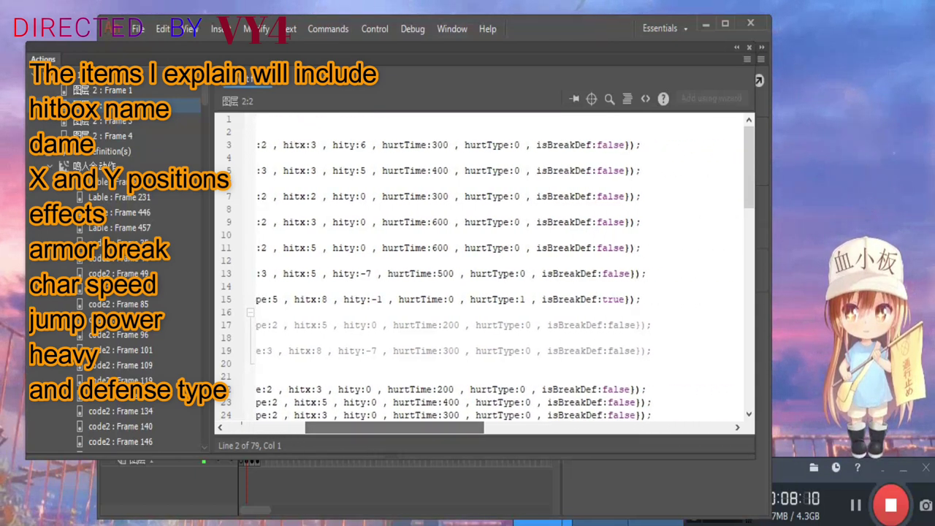
drag(382, 145, 659, 144)
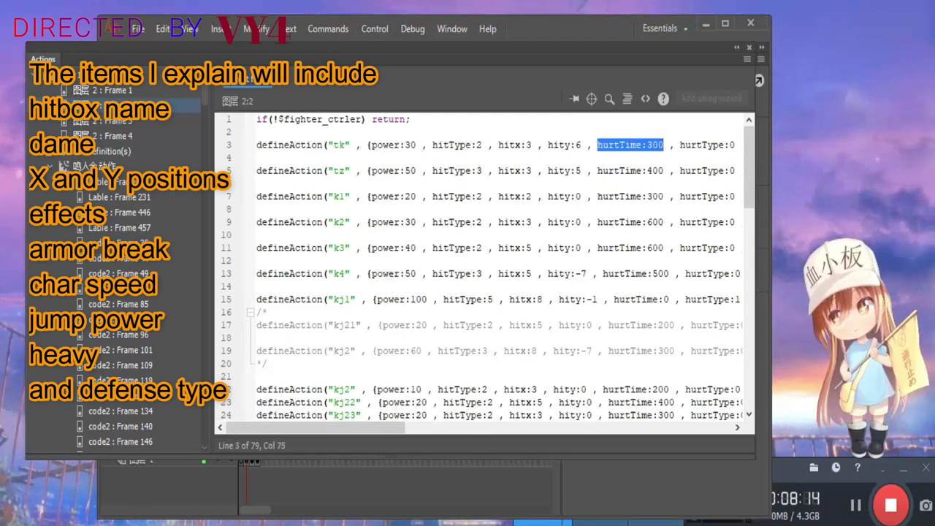
click(258, 132)
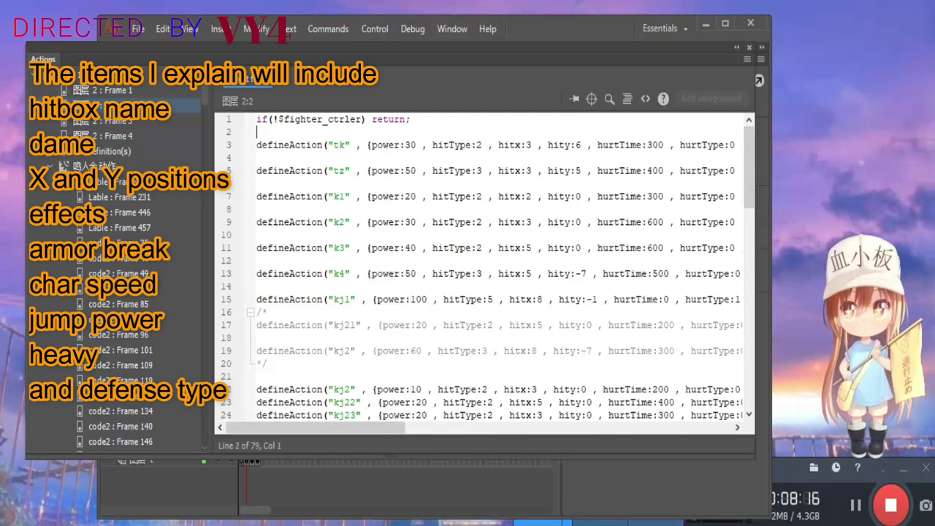
drag(321, 428, 405, 428)
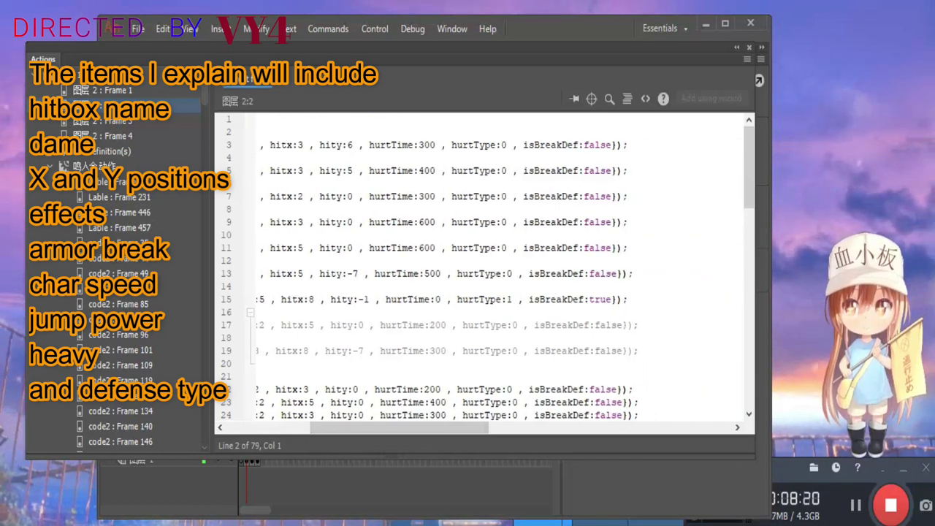
Review the fighter's speed, jumpPower, heavy and defenseType settings at the end of the script, and return to its first line
scroll(482, 266, down, 18)
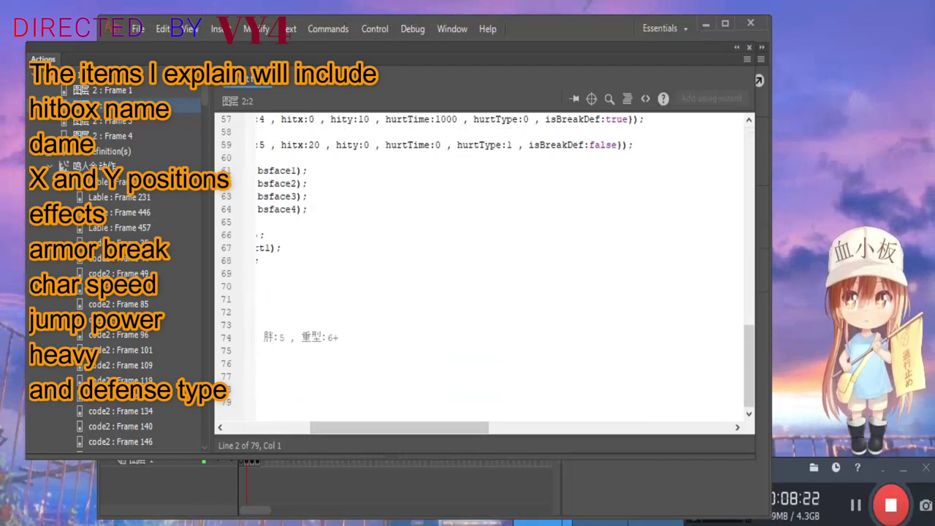
drag(401, 428, 315, 428)
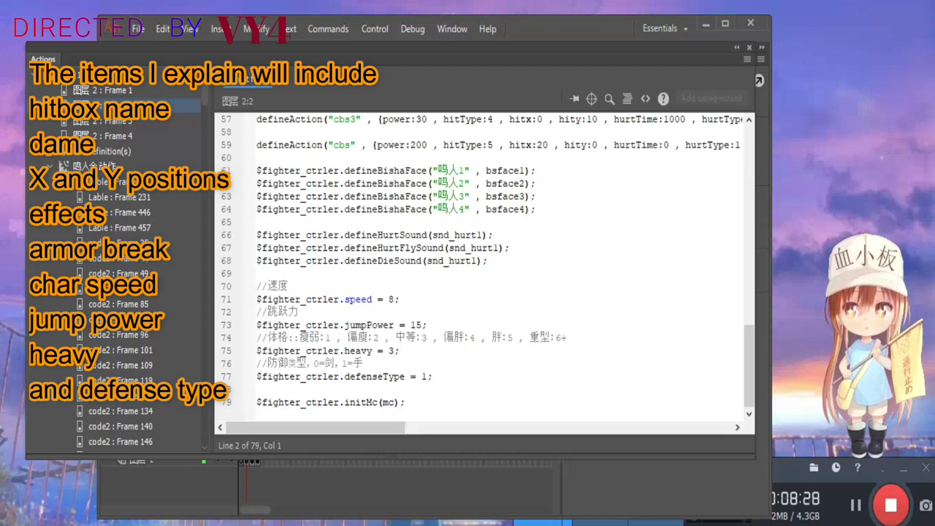
scroll(303, 356, up, 3)
scroll(303, 357, down, 3)
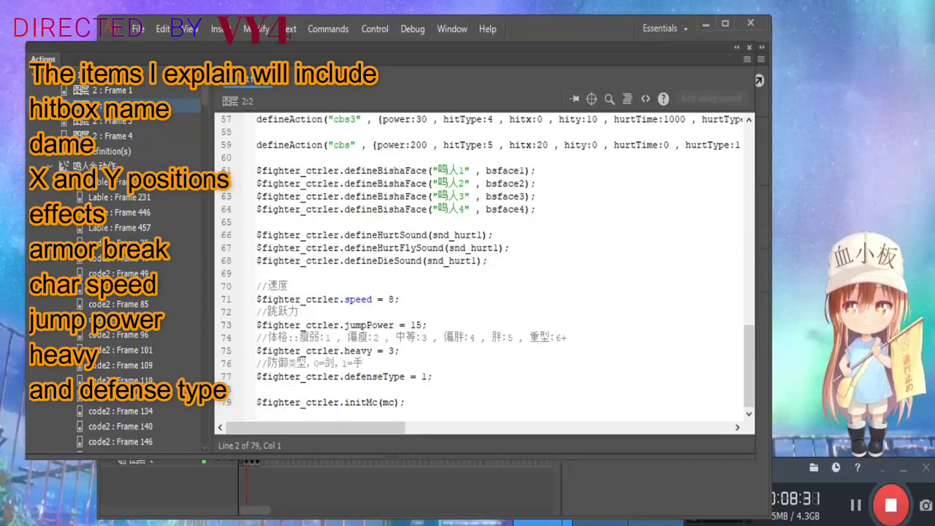
drag(395, 300, 389, 300)
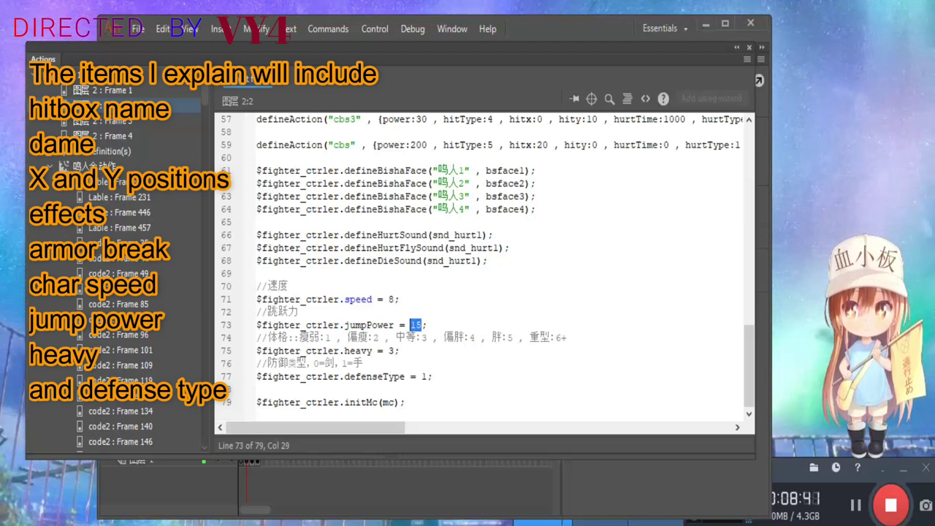
double_click(392, 350)
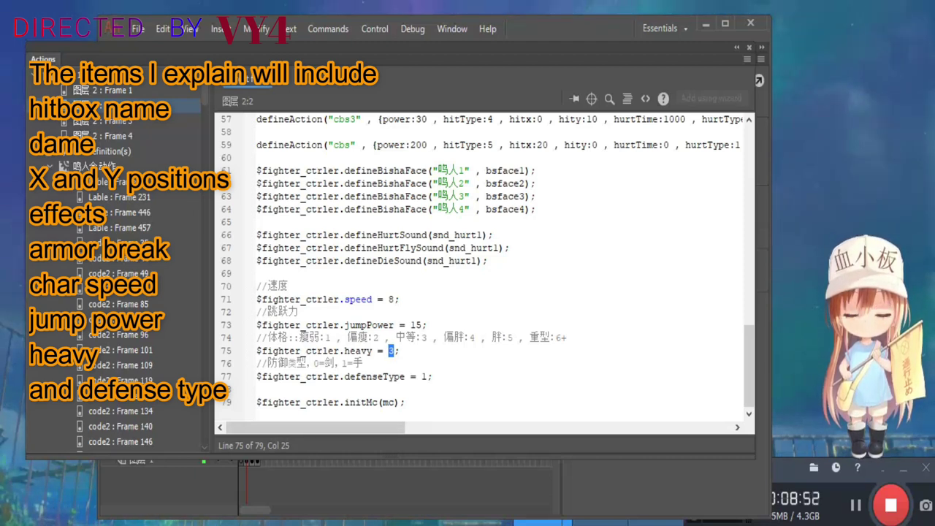
scroll(482, 271, up, 15)
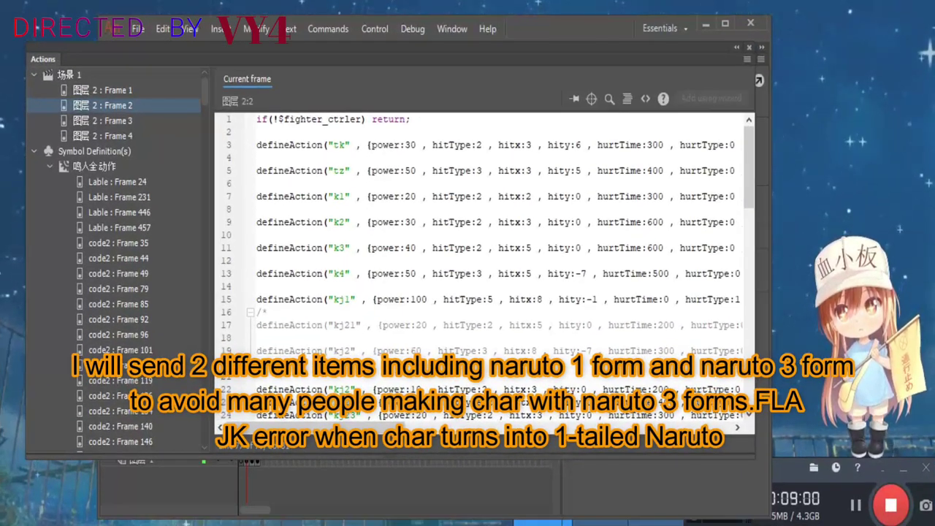
Close the script editor and view the character's other forms at frames 3 and 4 of the main timeline
key(F9)
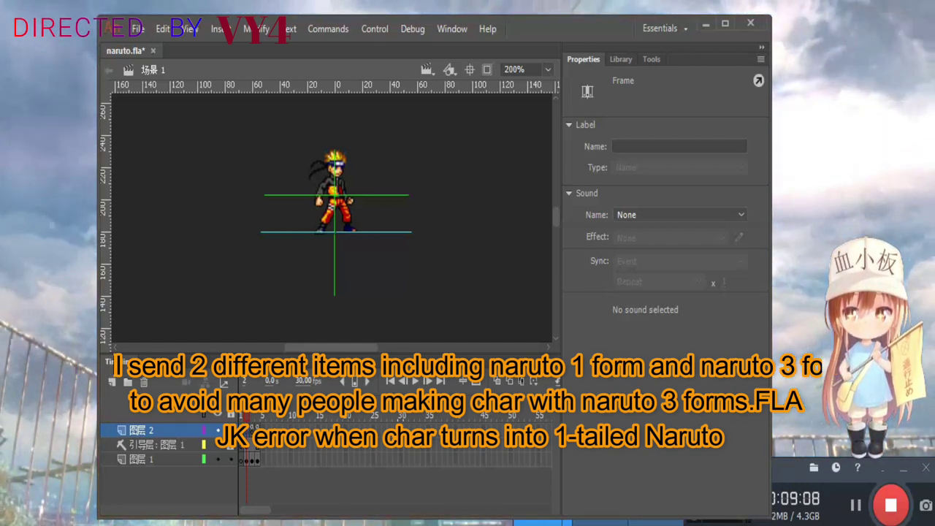
click(252, 445)
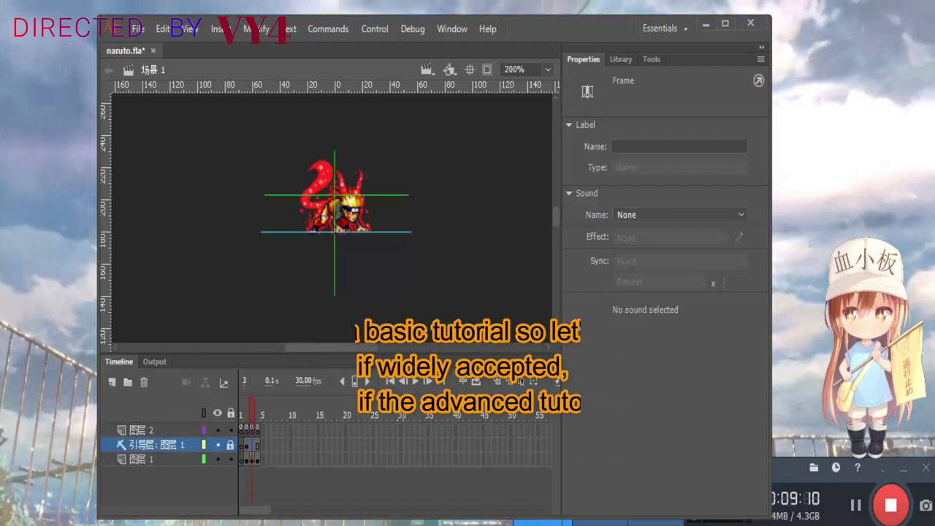
drag(252, 430, 258, 461)
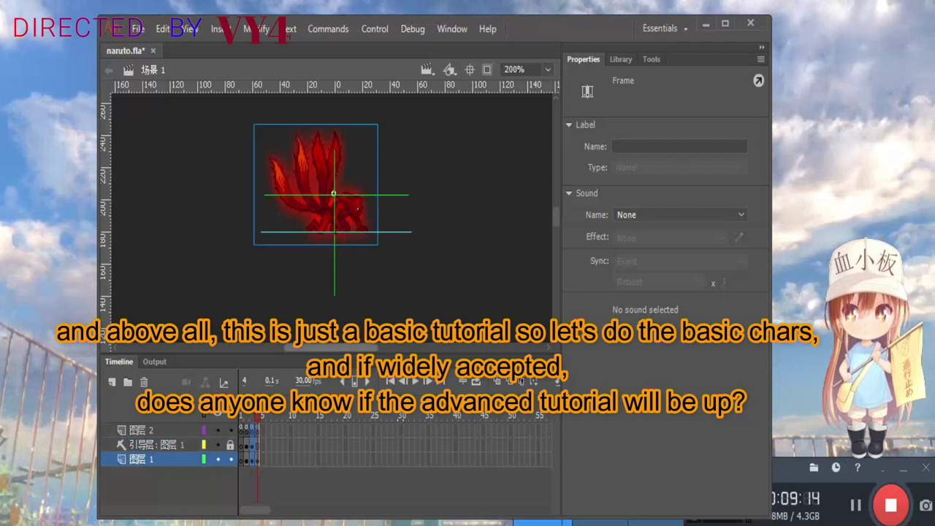